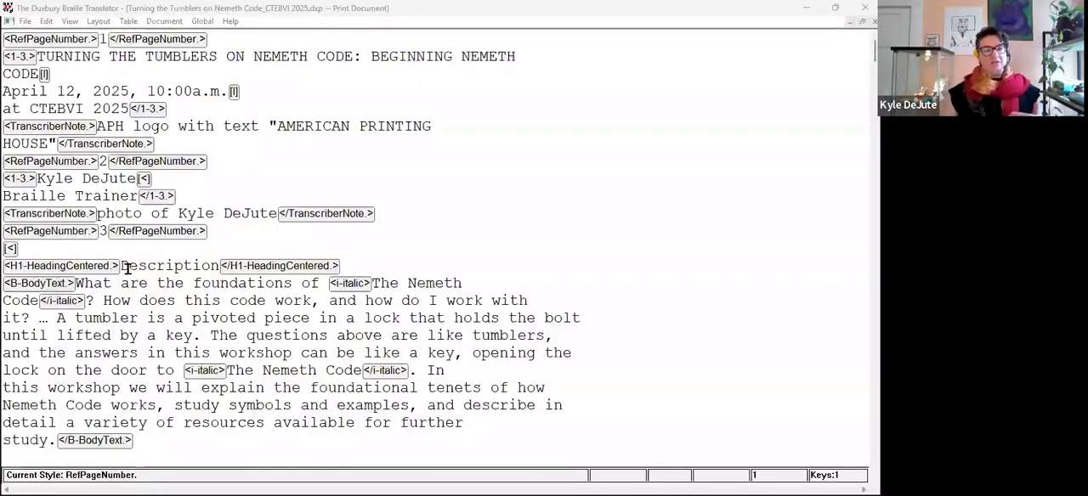
Select the reference page number 8 in the print document and translate the document into braille.
double_click(153, 265)
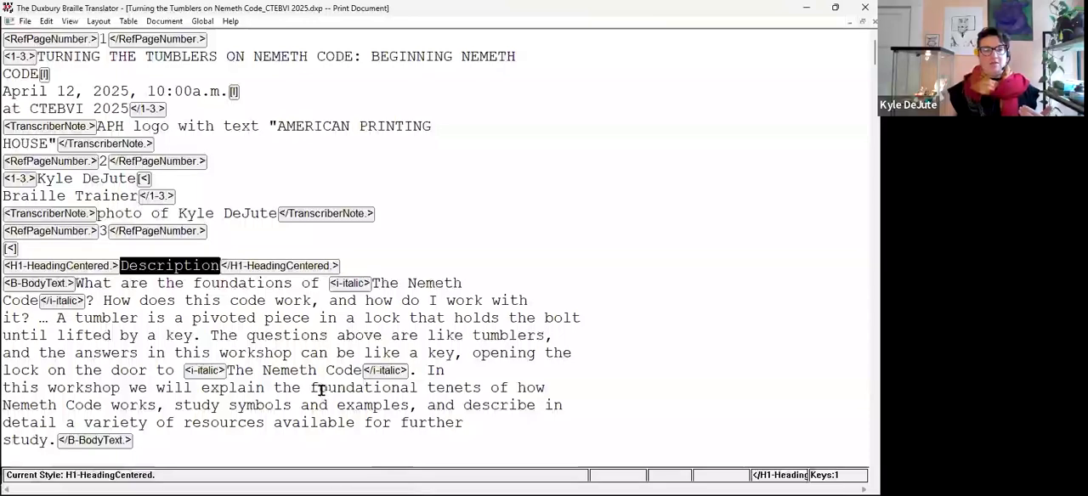
scroll(323, 391, down, 5)
scroll(223, 340, down, 12)
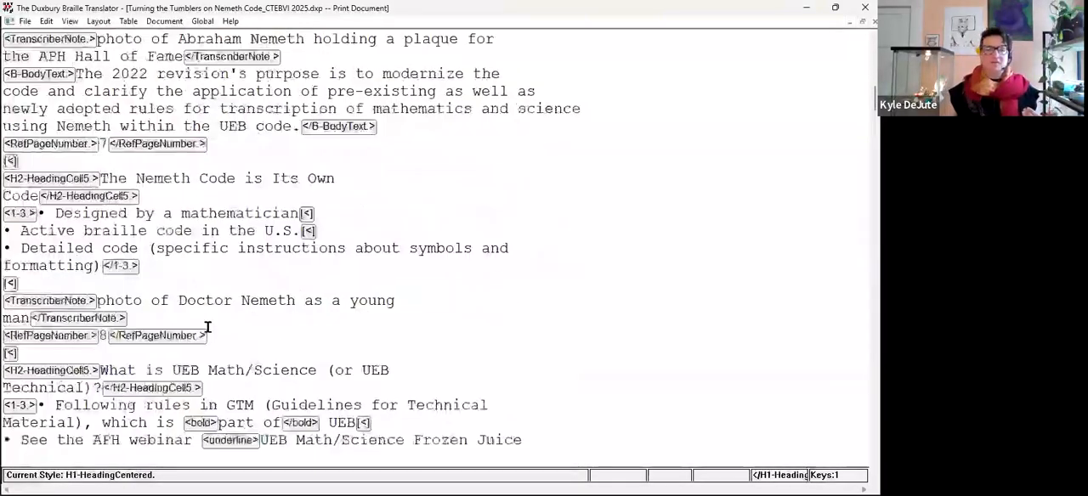
scroll(183, 335, down, 2)
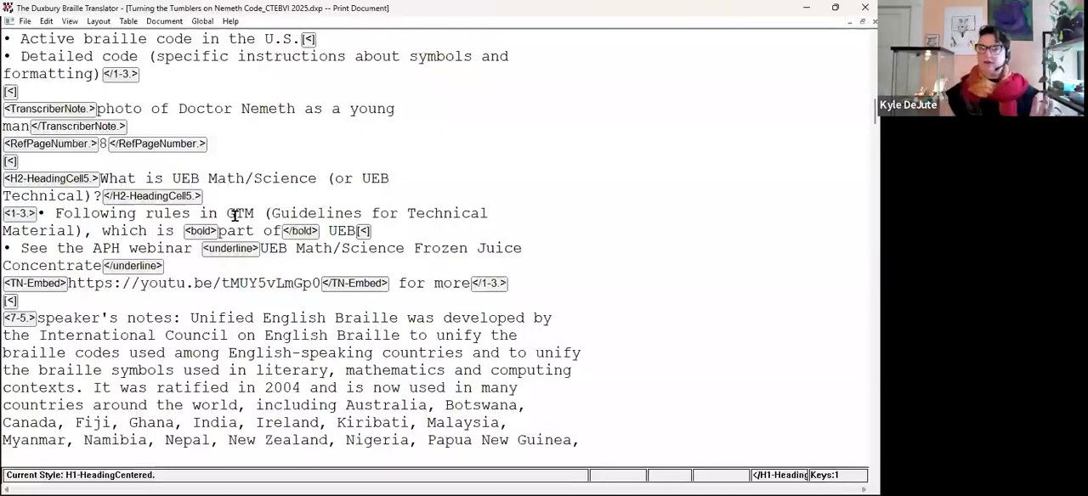
click(103, 144)
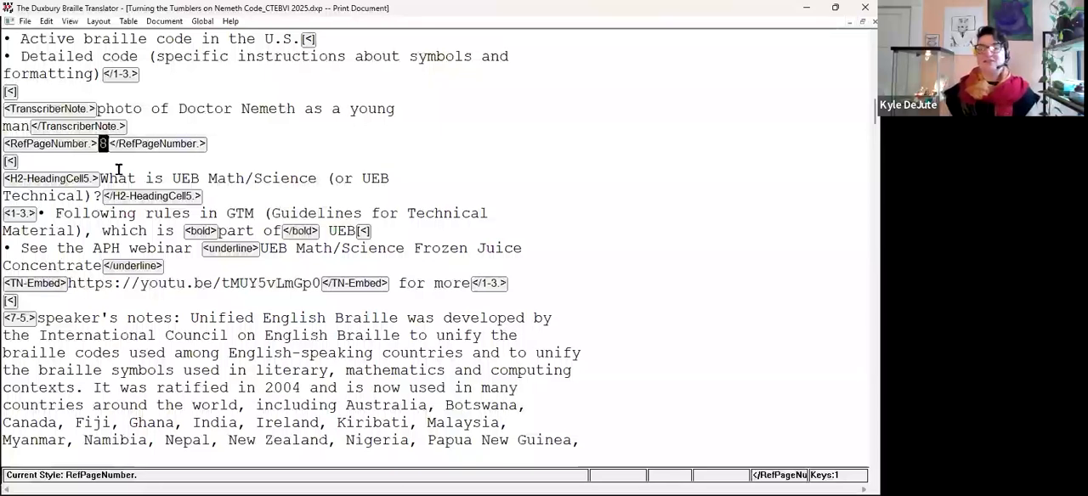
key(ctrl+t)
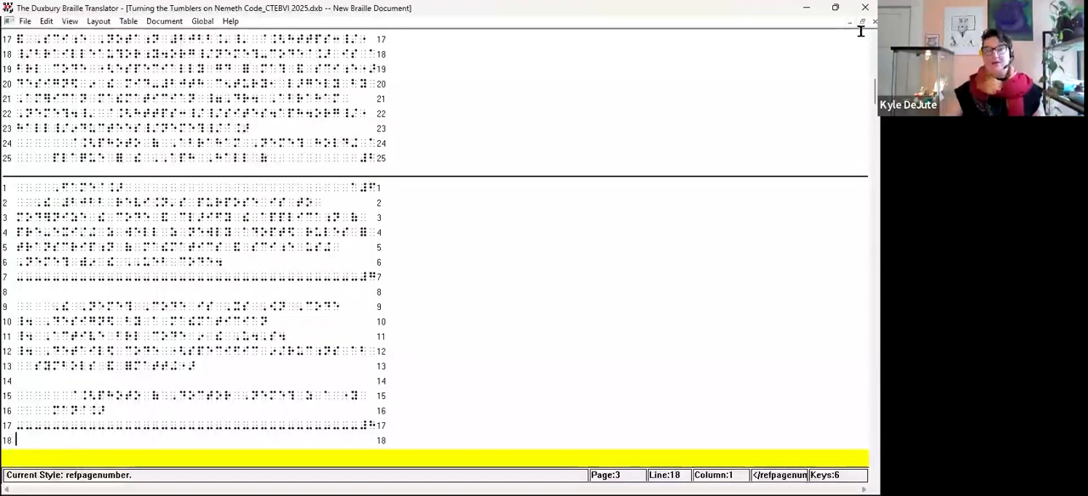
Examine the page-change line for print page 8 and the text around it in the braille translation, and close the translation.
click(862, 21)
drag(215, 244, 242, 277)
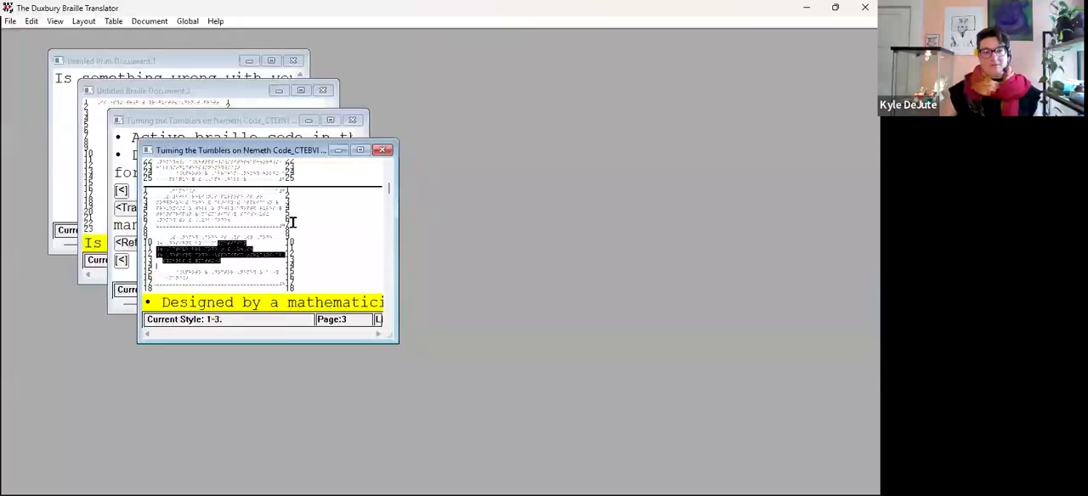
click(359, 151)
click(372, 200)
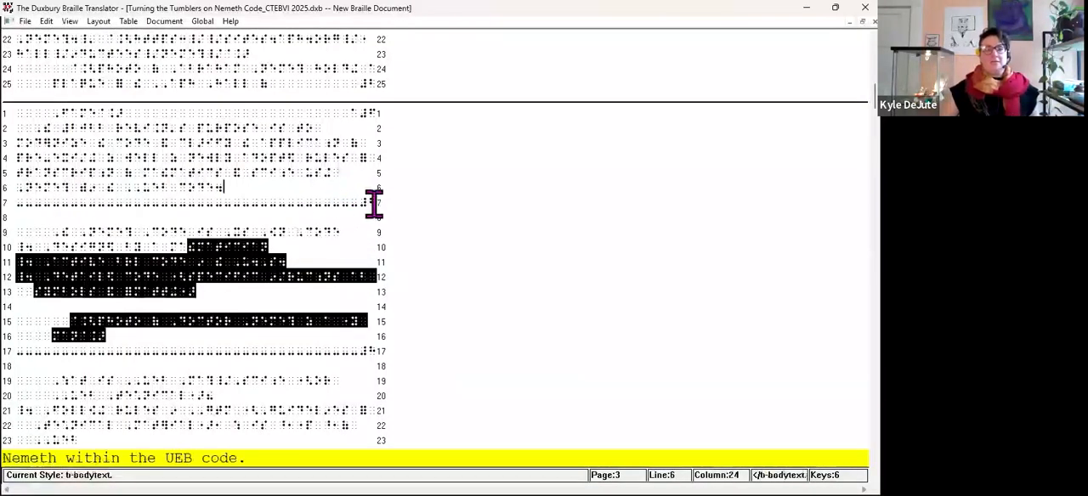
click(367, 352)
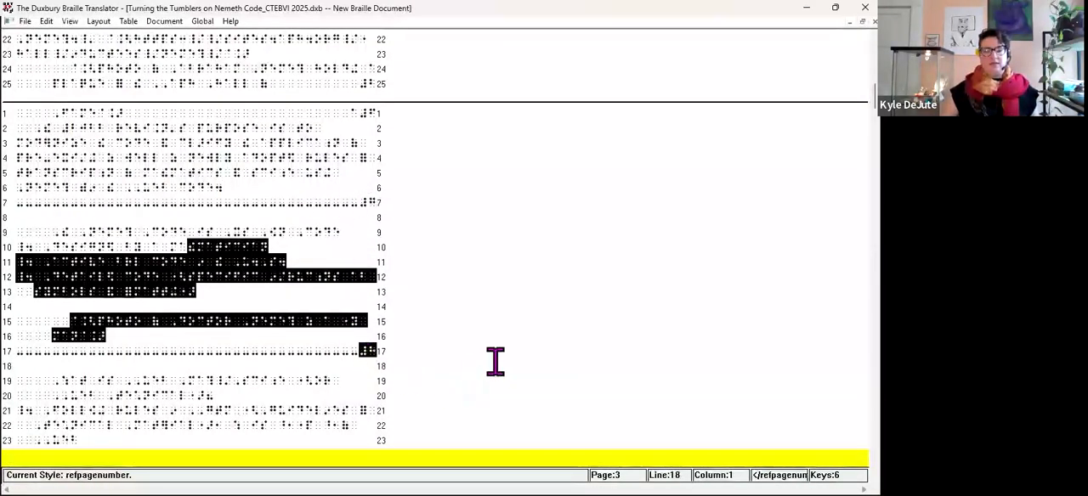
scroll(441, 340, down, 5)
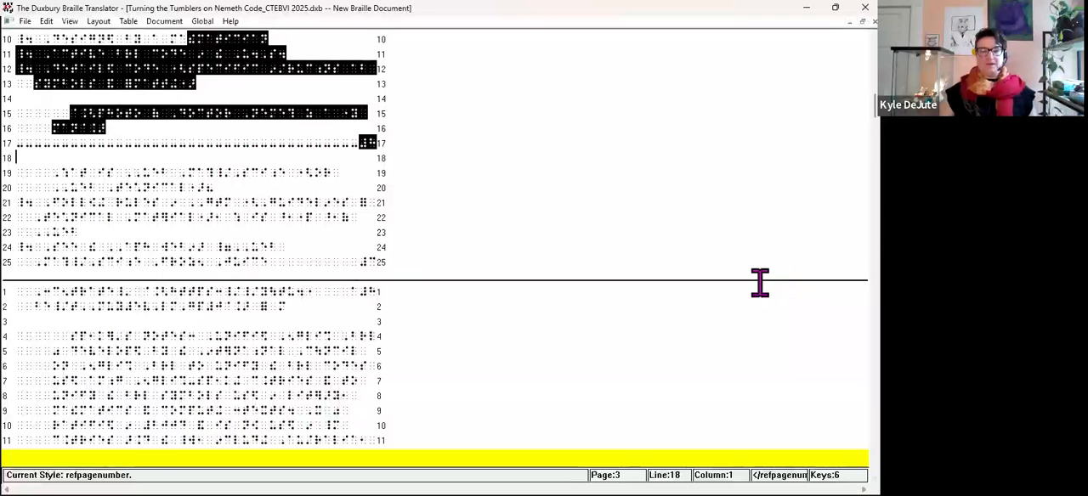
scroll(320, 290, down, 6)
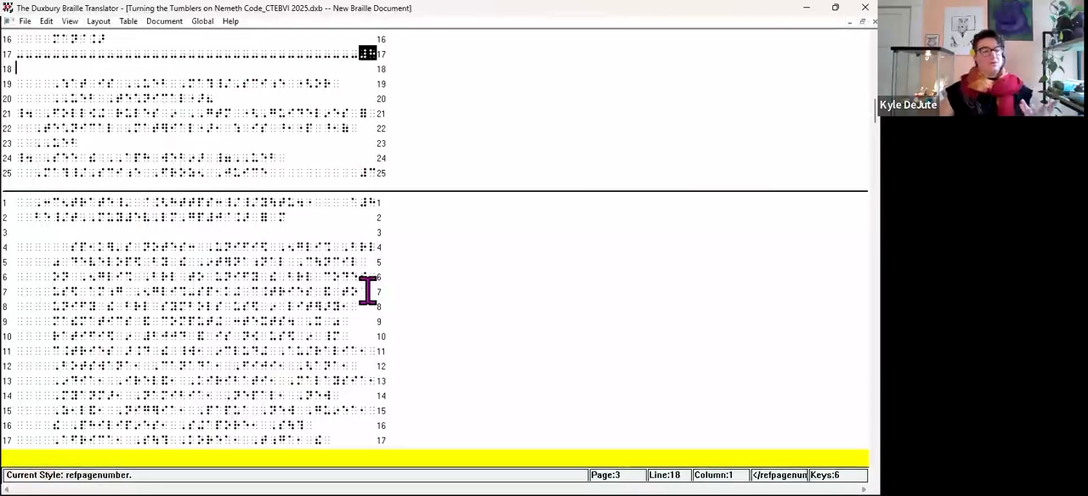
click(875, 22)
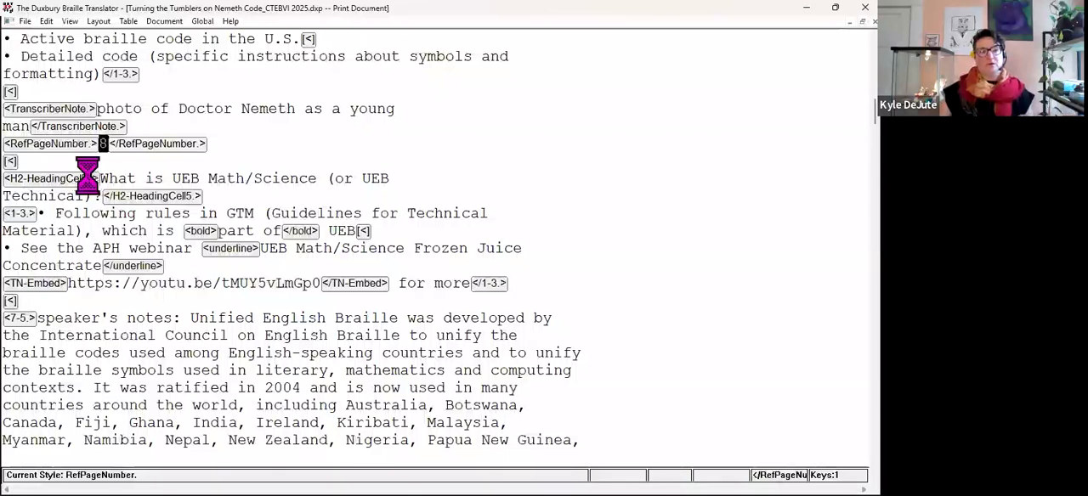
Remove the RefPageNumber style from page number 8 and insert the code lea before it.
click(98, 143)
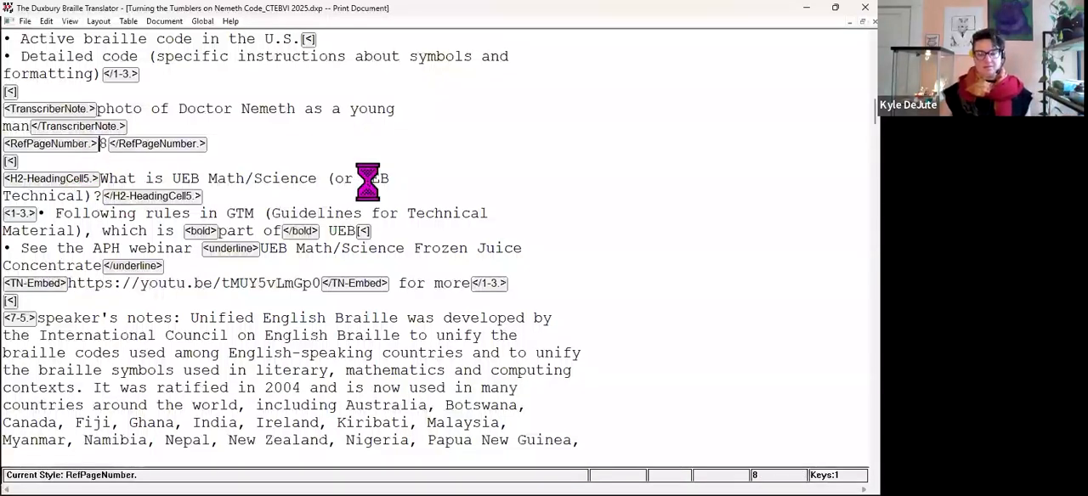
key(BackSpace)
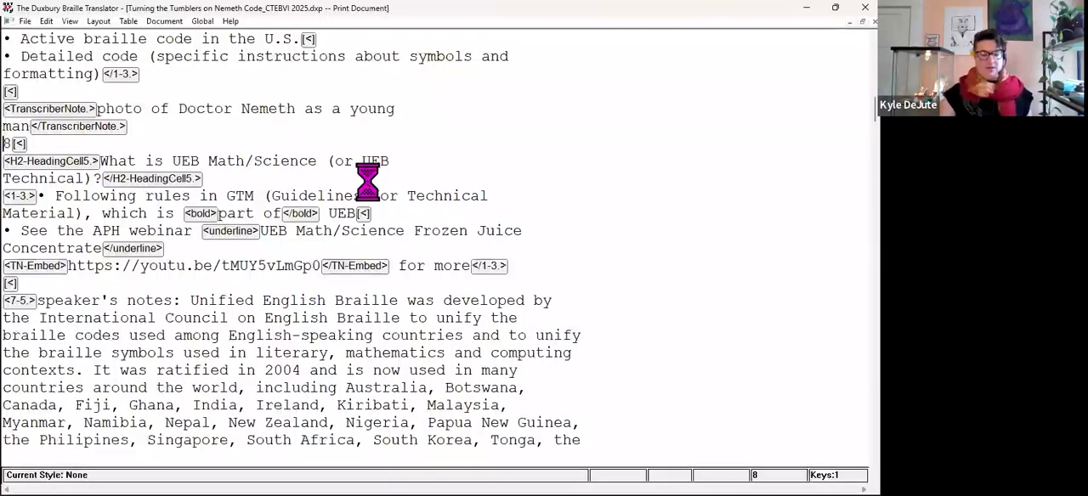
key(F8)
text(lea)
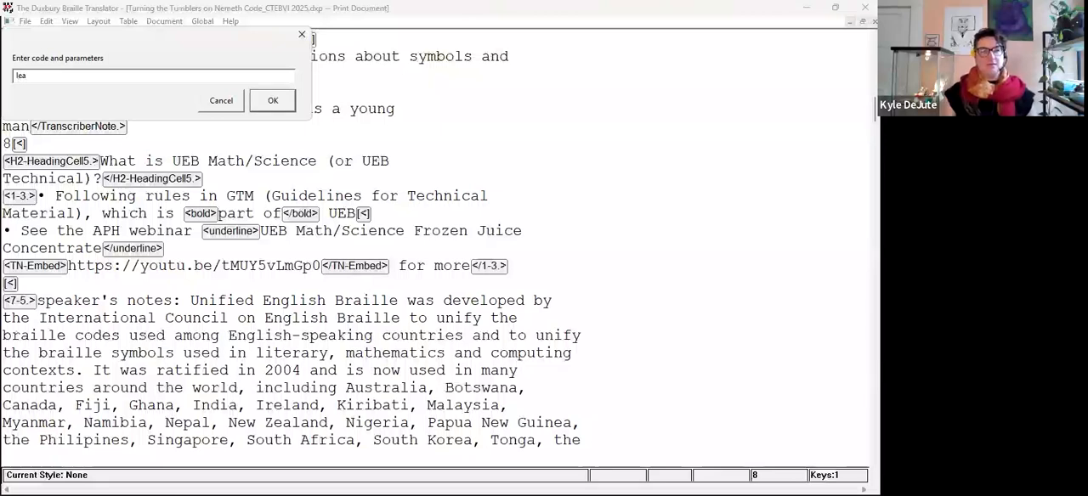
key(Return)
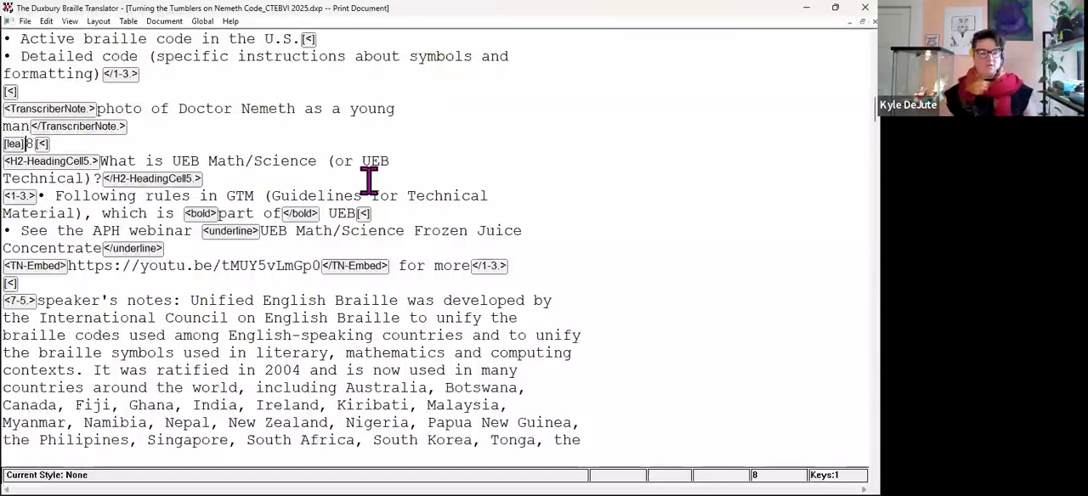
Translate the document again, check the page 8 indicator line in the braille, and return to the print document.
key(ctrl+t)
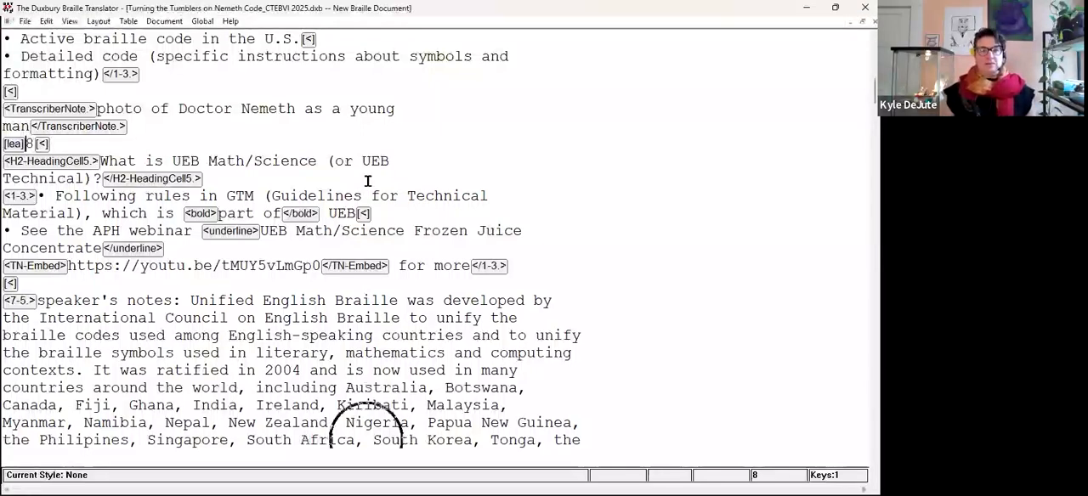
scroll(425, 230, down, 7)
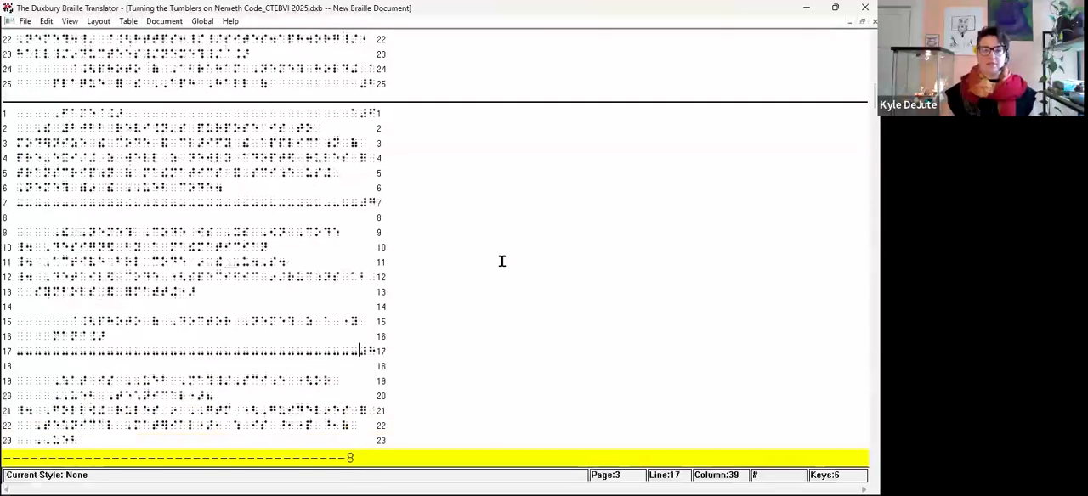
scroll(498, 291, down, 1)
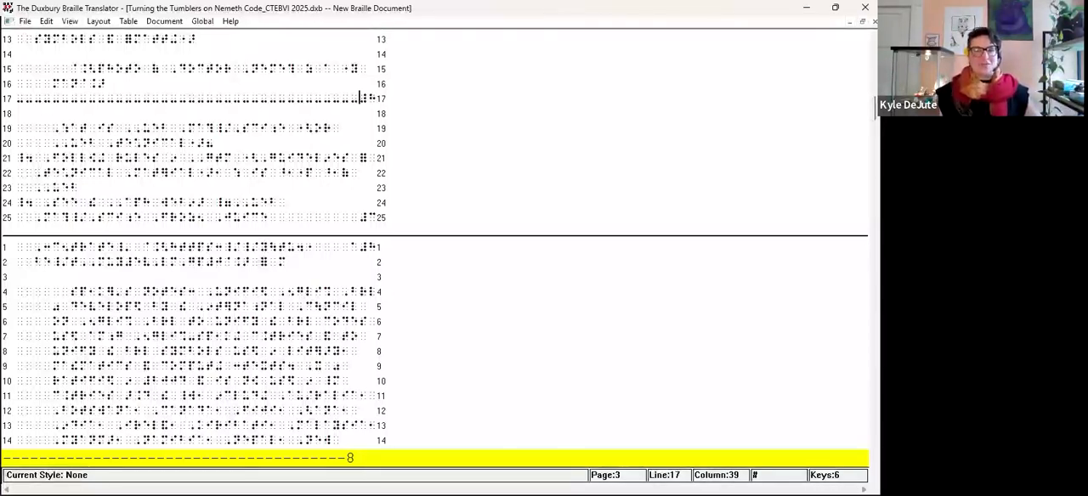
key(ctrl+F6)
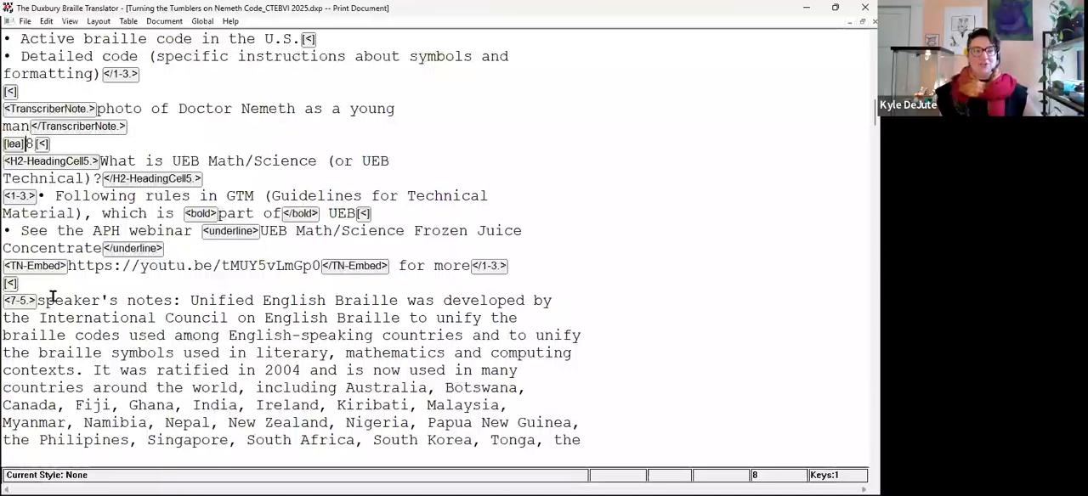
Compare the RefPageNumber style around page number 9 with the lea code in front of page number 8.
scroll(119, 344, down, 2)
scroll(123, 344, down, 3)
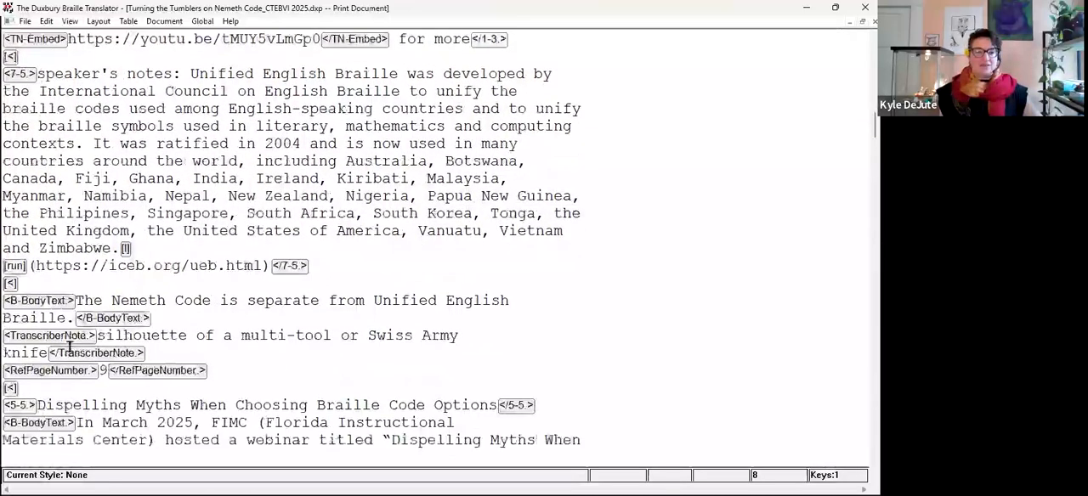
click(158, 356)
drag(158, 358, 4, 372)
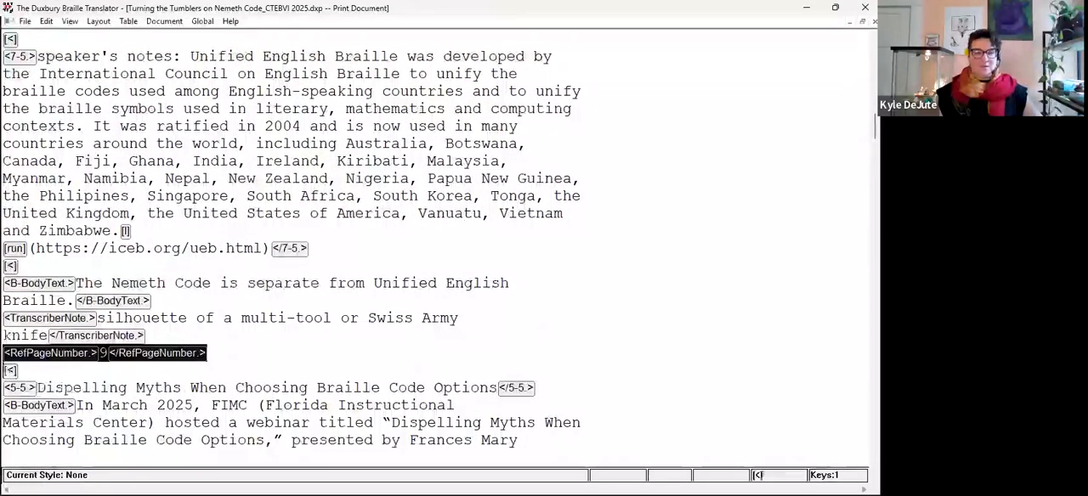
scroll(18, 213, up, 6)
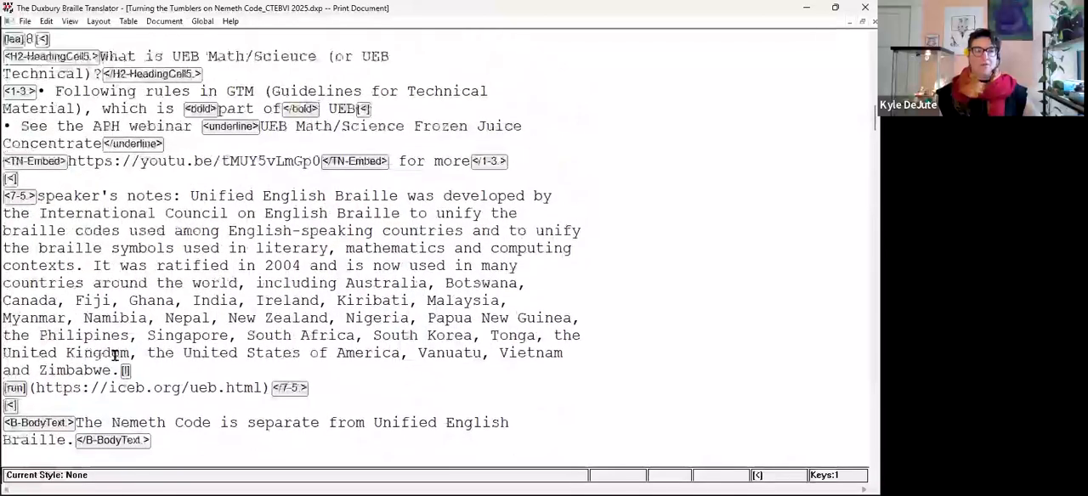
click(14, 213)
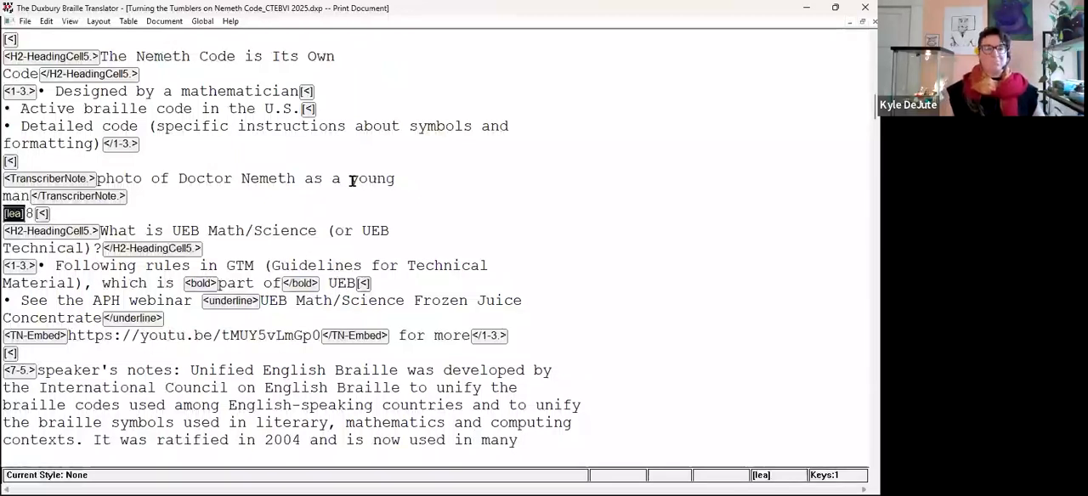
click(42, 213)
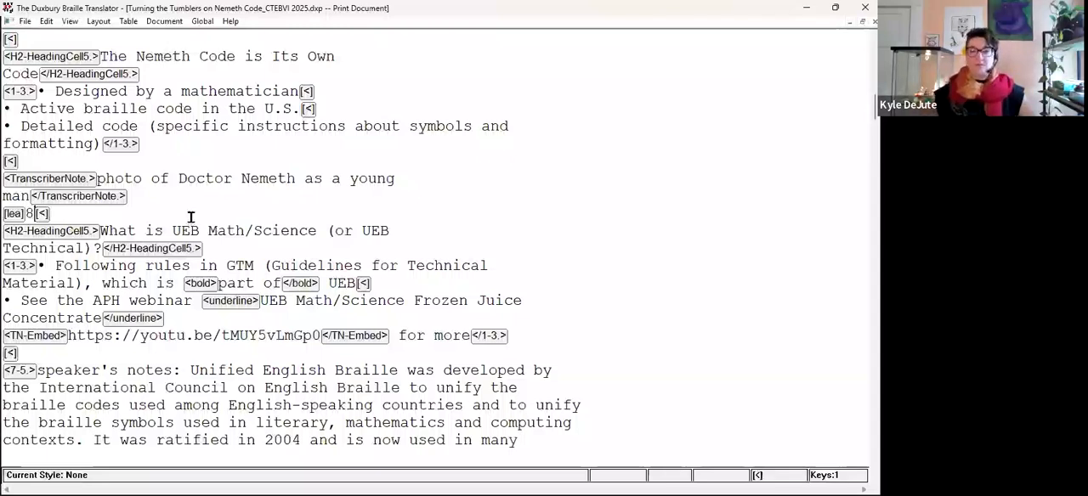
Review the styles and codes in the print document from page 8 through the page 16 section on the Bubbles and Beyond webinar.
double_click(568, 15)
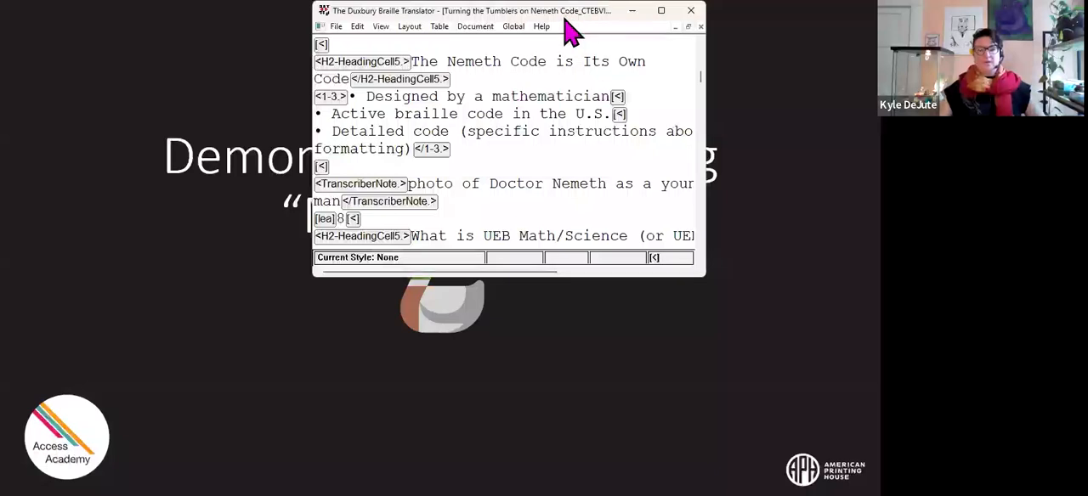
click(661, 11)
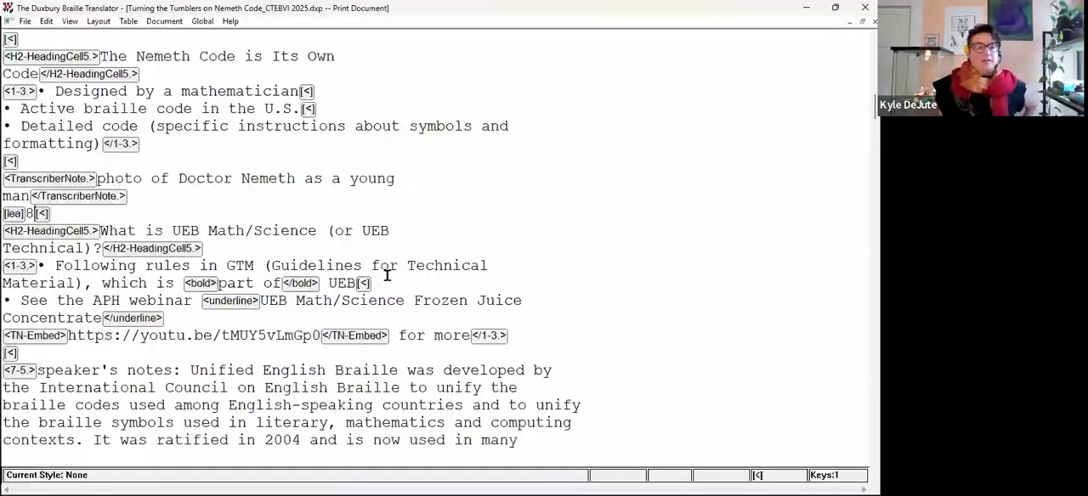
scroll(367, 272, down, 2)
scroll(369, 253, down, 1)
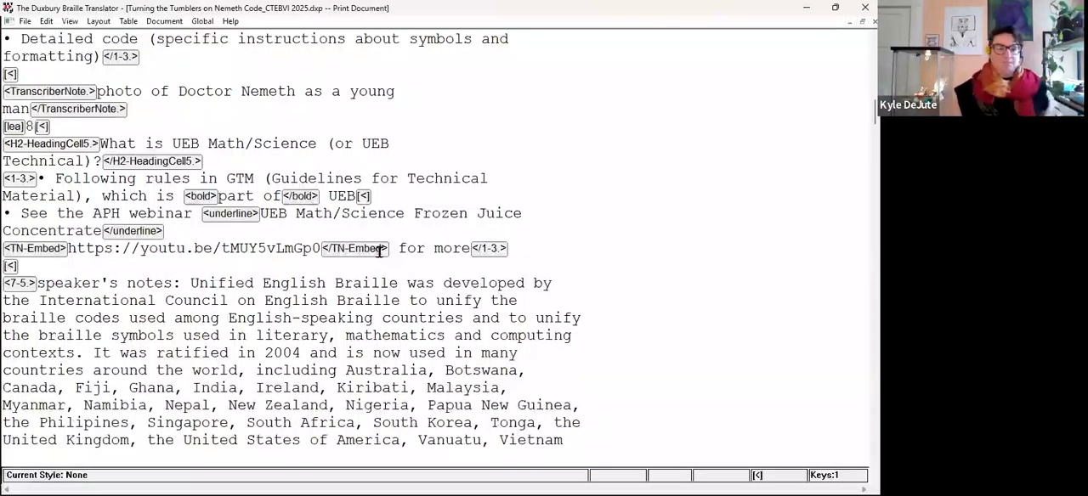
scroll(365, 246, down, 1)
scroll(289, 357, down, 6)
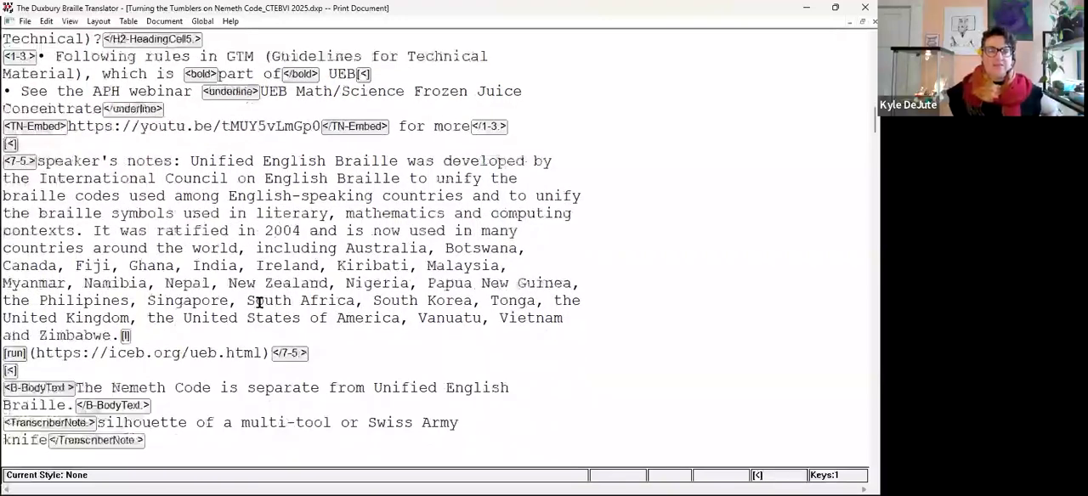
scroll(264, 306, down, 2)
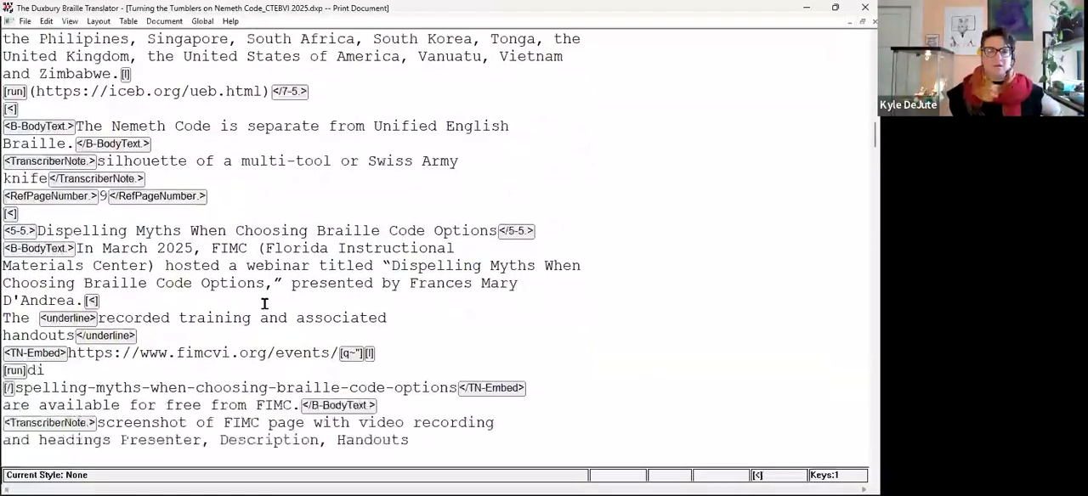
scroll(270, 299, down, 5)
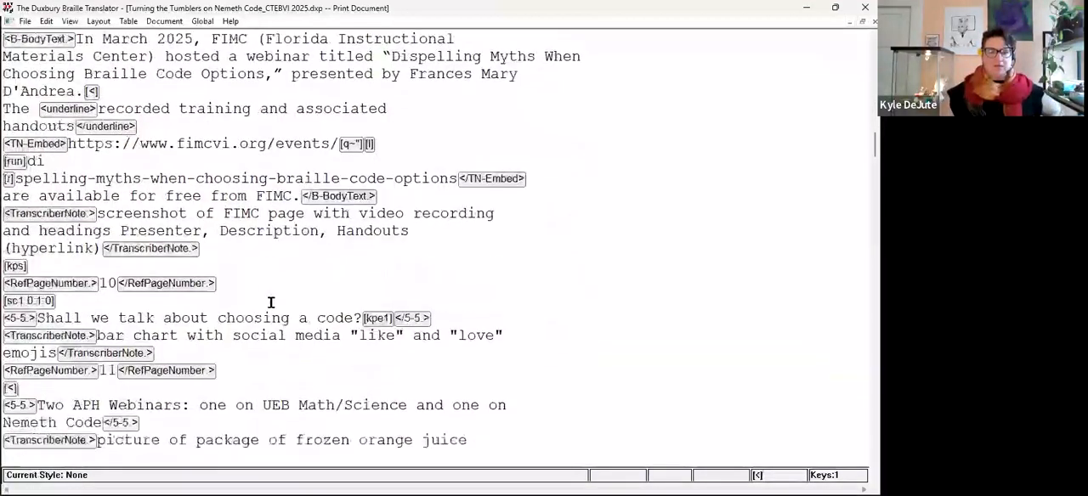
scroll(270, 302, down, 2)
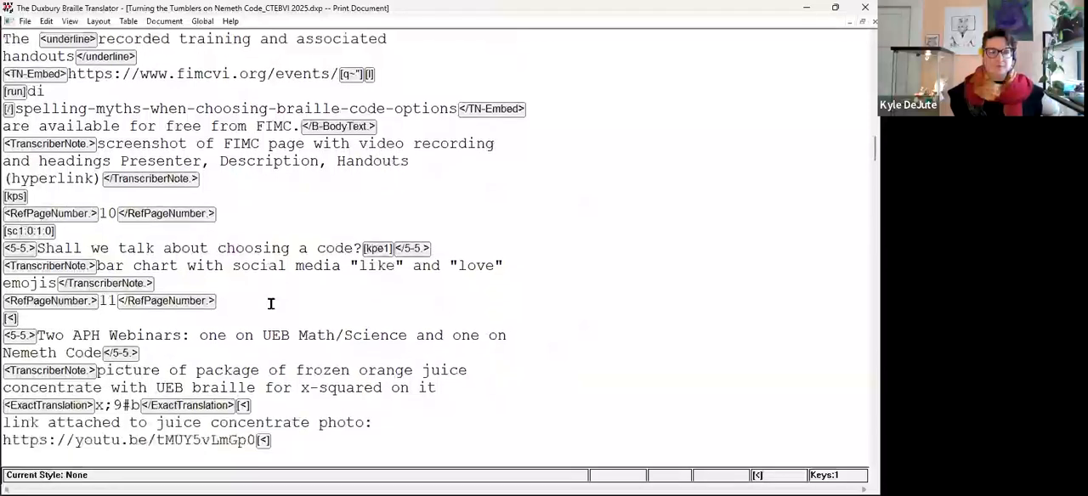
scroll(268, 302, down, 5)
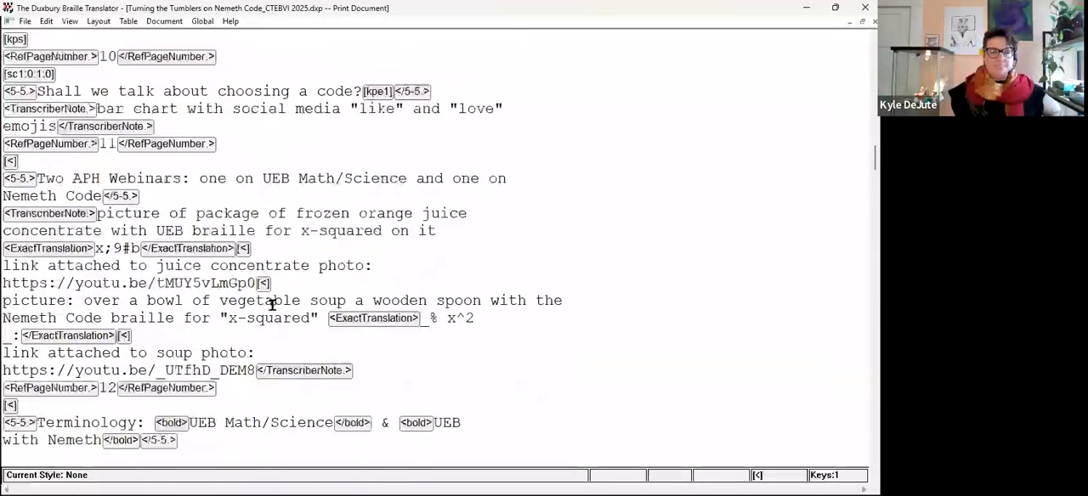
scroll(268, 307, down, 4)
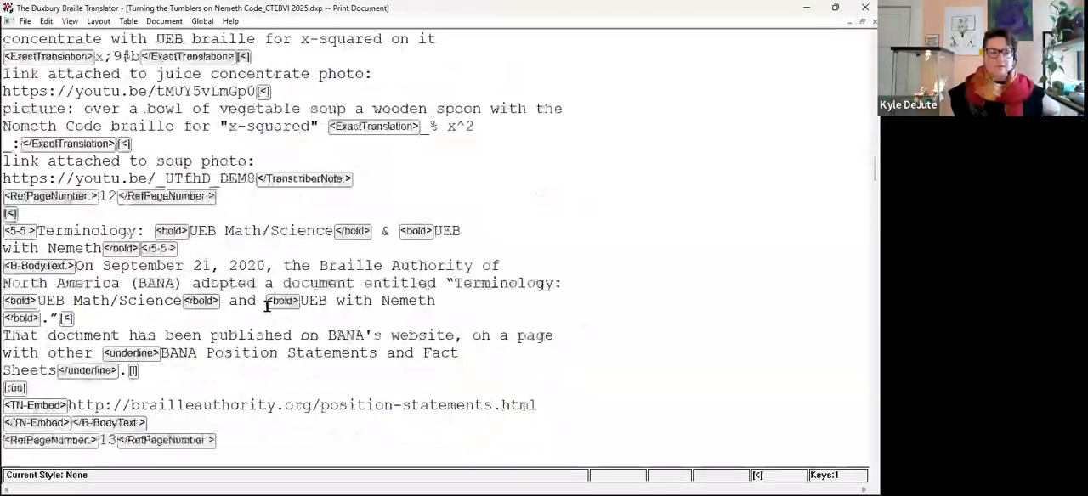
scroll(268, 308, down, 5)
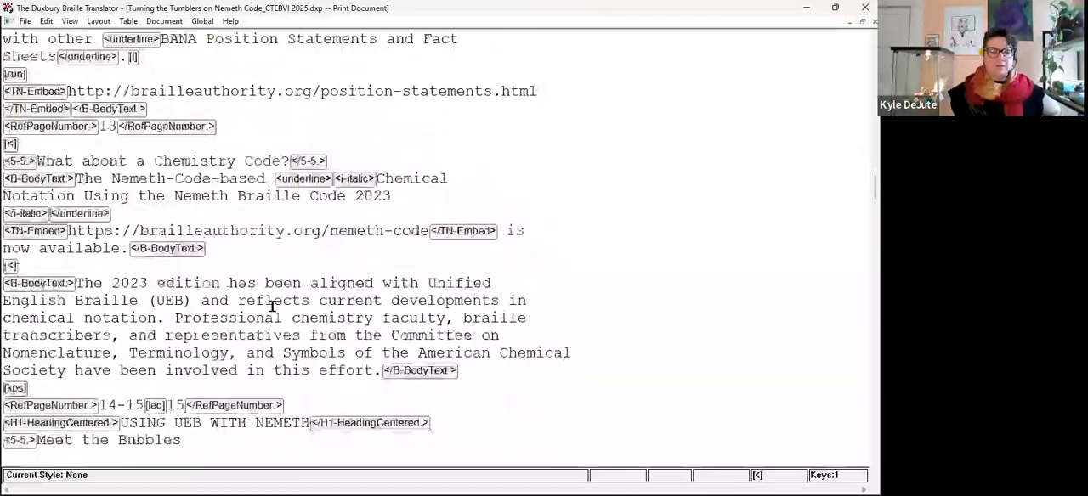
scroll(283, 311, down, 5)
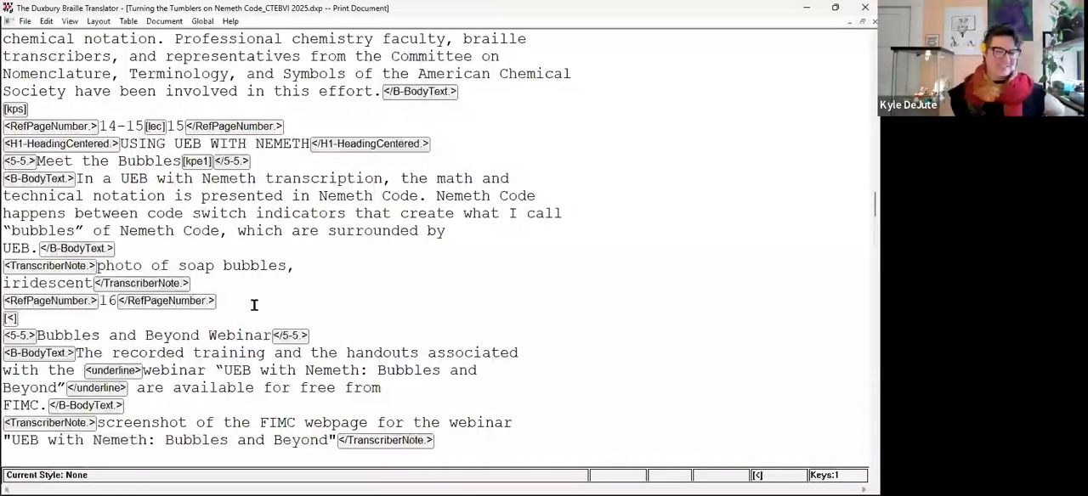
Examine the kps code, the RefPageNumber style around 14-15, and the USING UEB WITH NEMETH heading below it.
click(13, 112)
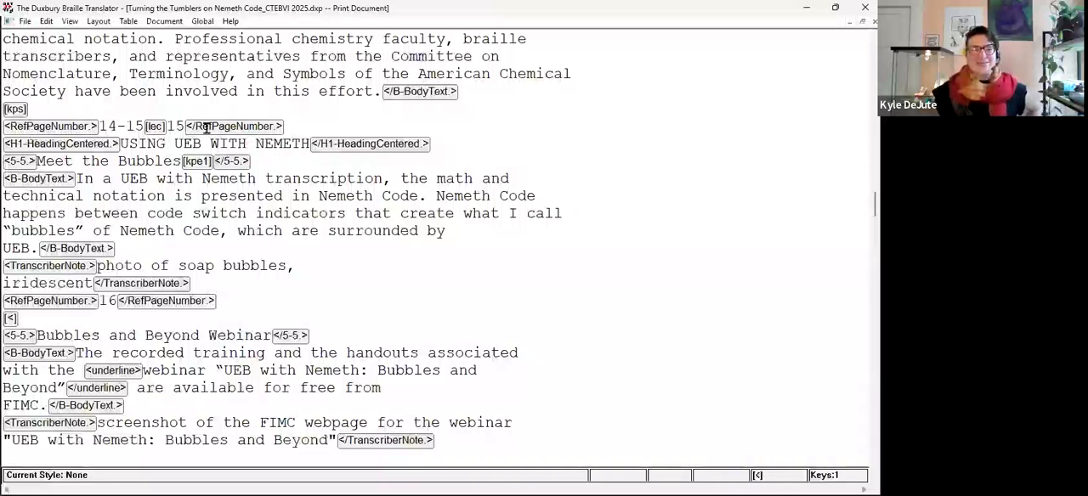
click(98, 127)
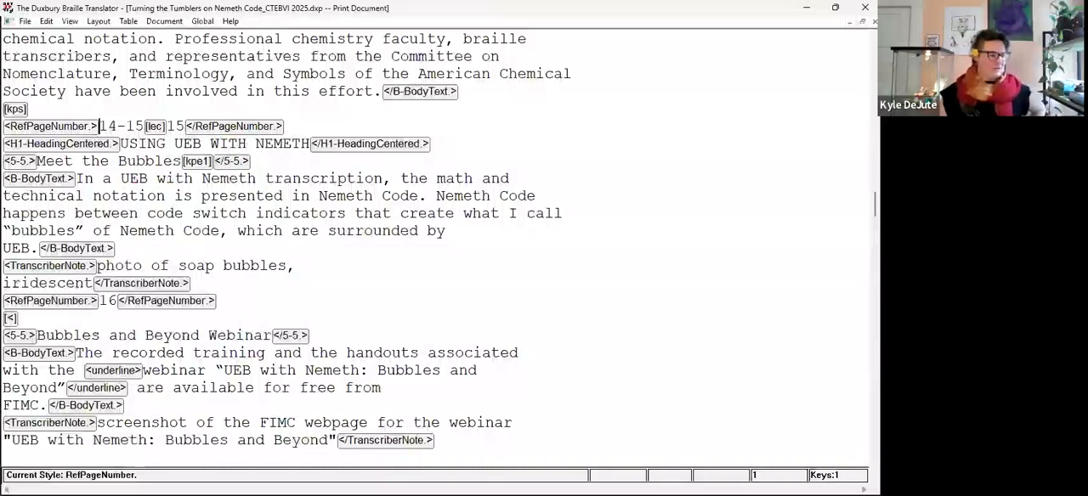
key(alt+Tab)
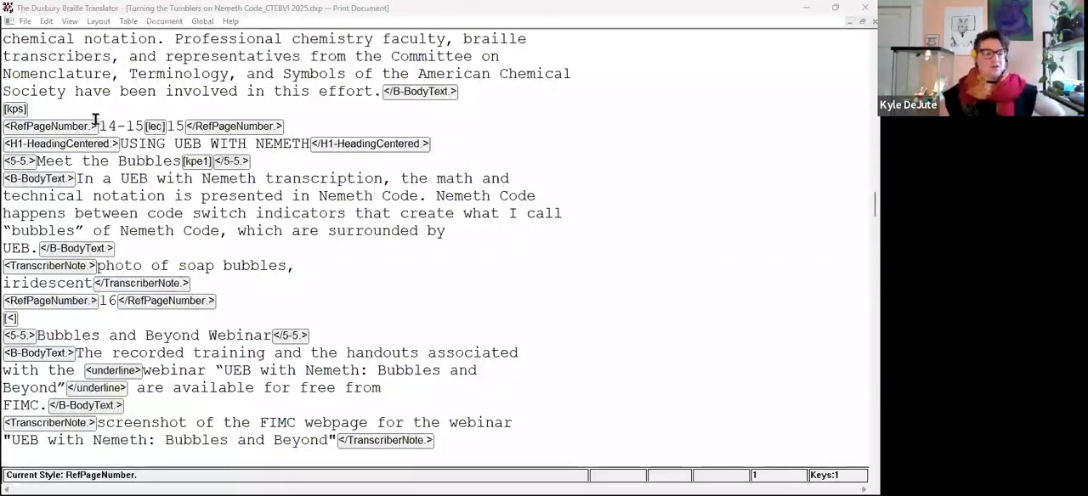
drag(119, 143, 311, 143)
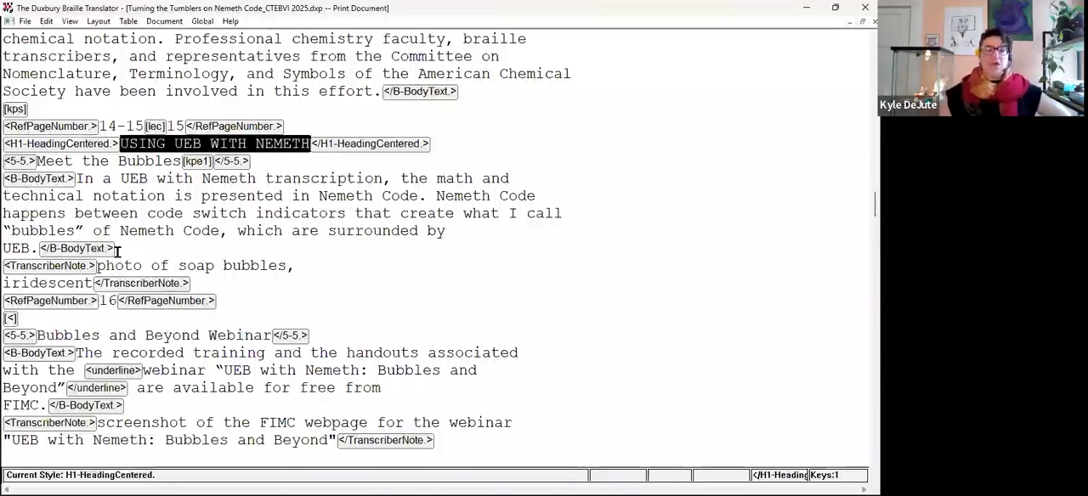
Remove the RefPageNumber style from the 14-15 page number line and insert the code lea before 14-15.
click(99, 126)
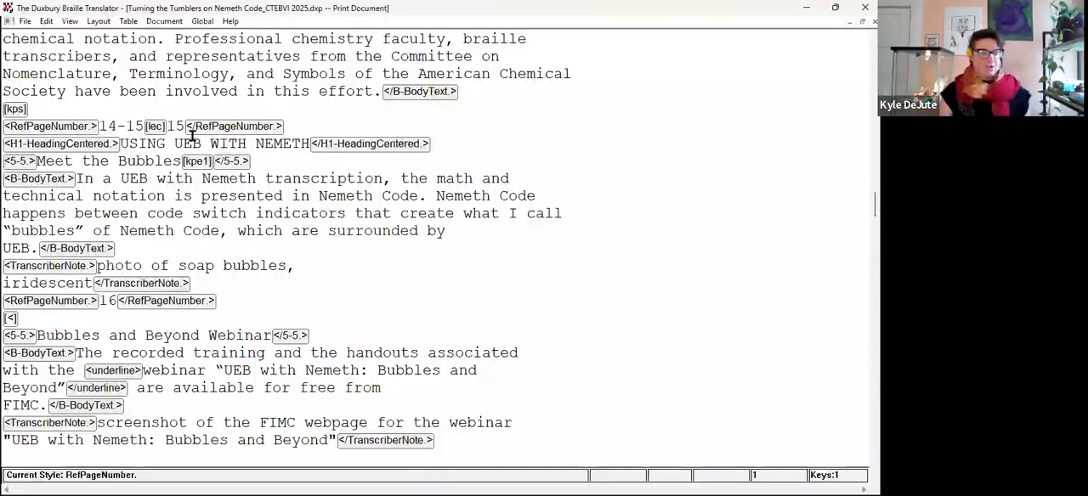
key(BackSpace)
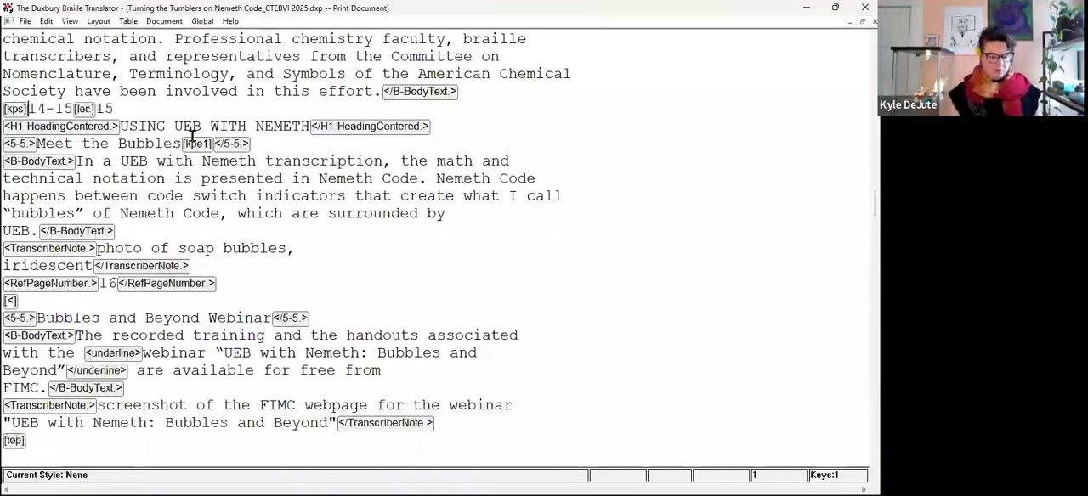
text([lea])
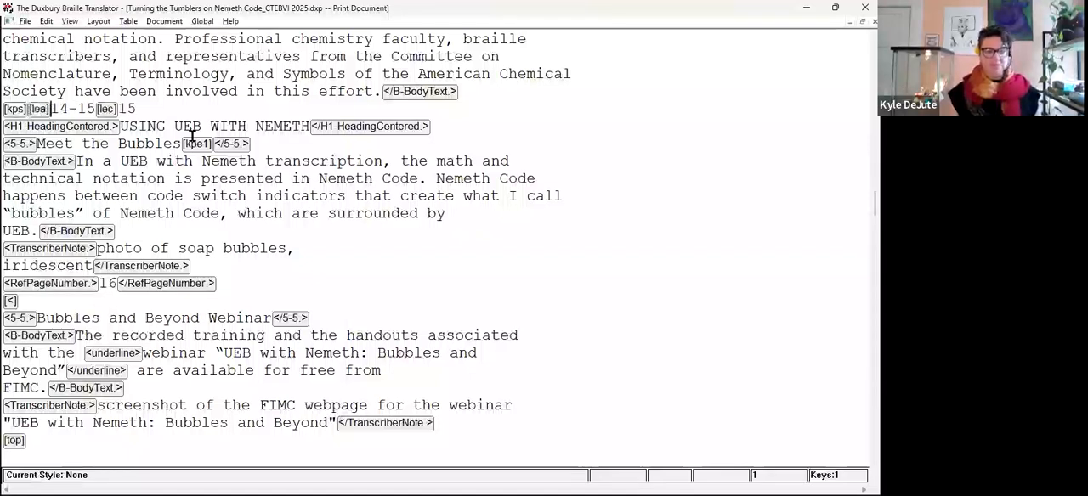
Step through the lea code, page number 14-15 and the lec code to examine their order on the line.
key(Left)
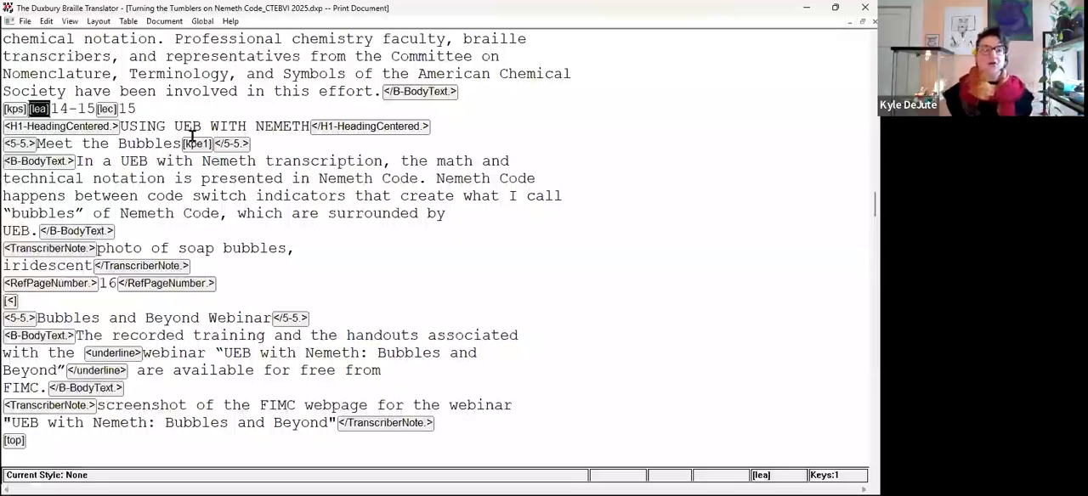
key(Right)
key(Right)
key(Right)
key(Right)
key(Right)
key(Right)
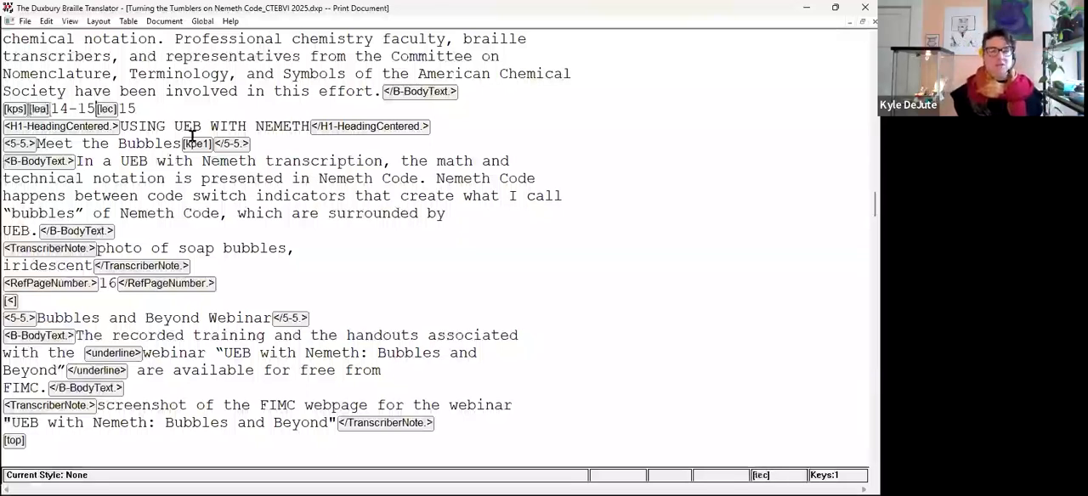
key(Left)
key(Left)
key(Left)
key(Left)
key(Left)
key(Left)
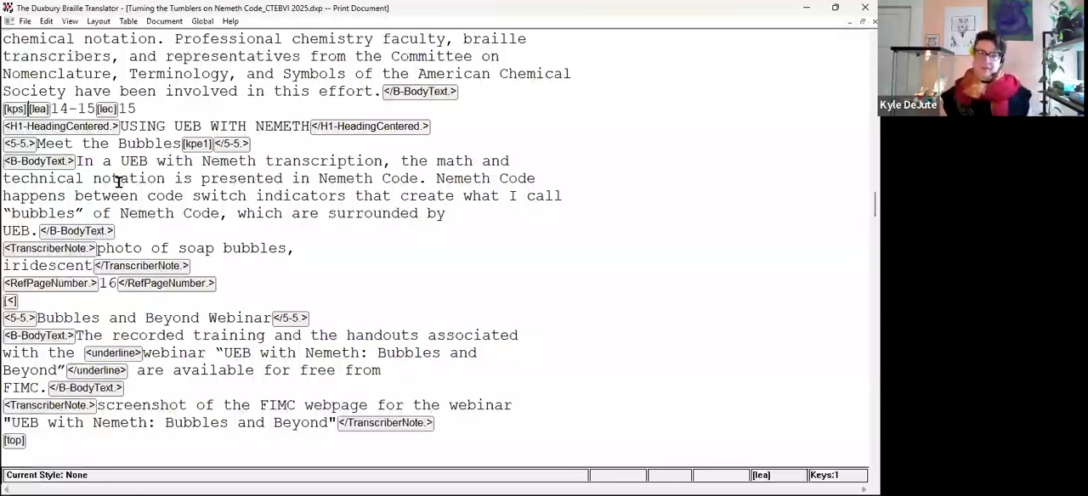
Translate the document, check the page 14-15 indicator line and the page after it in the braille, and return to the print document.
click(128, 109)
key(ctrl+t)
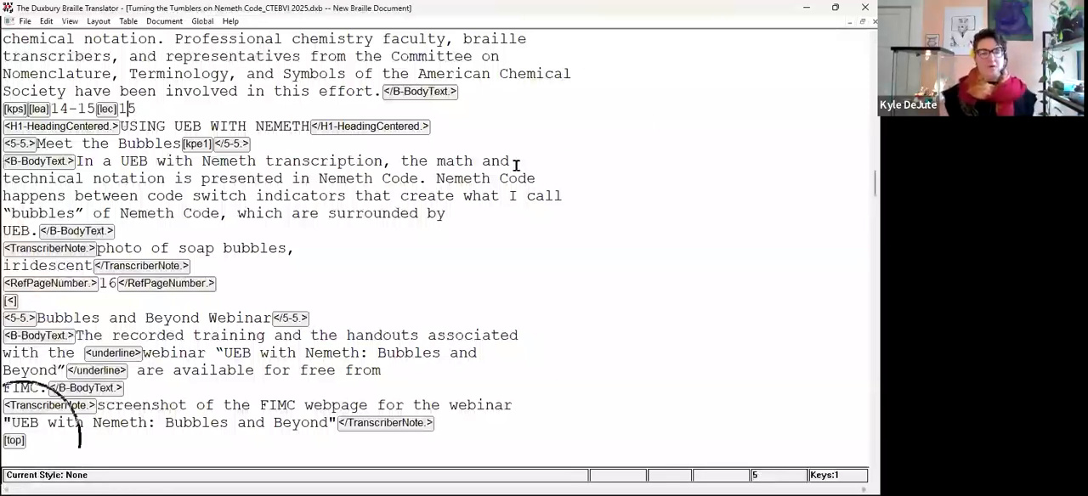
scroll(562, 230, down, 2)
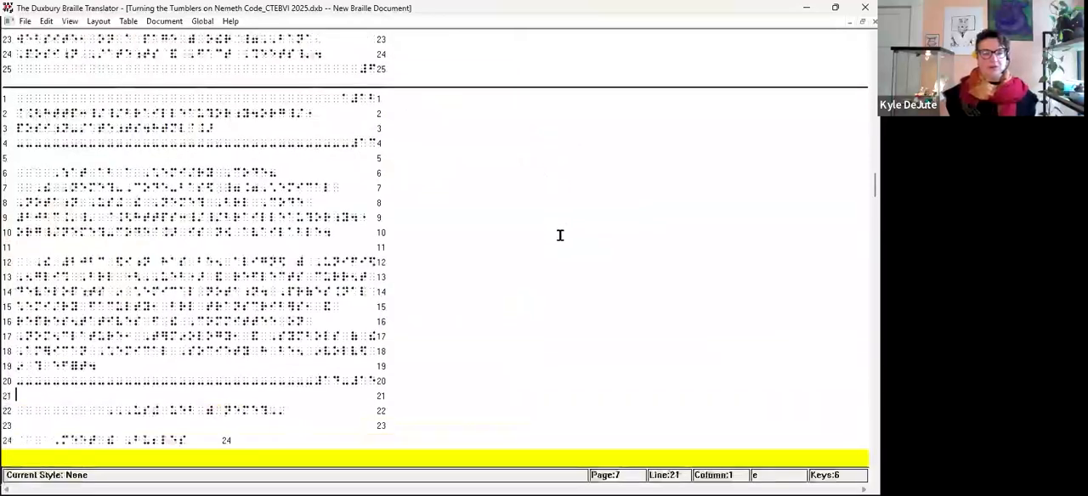
scroll(560, 231, down, 3)
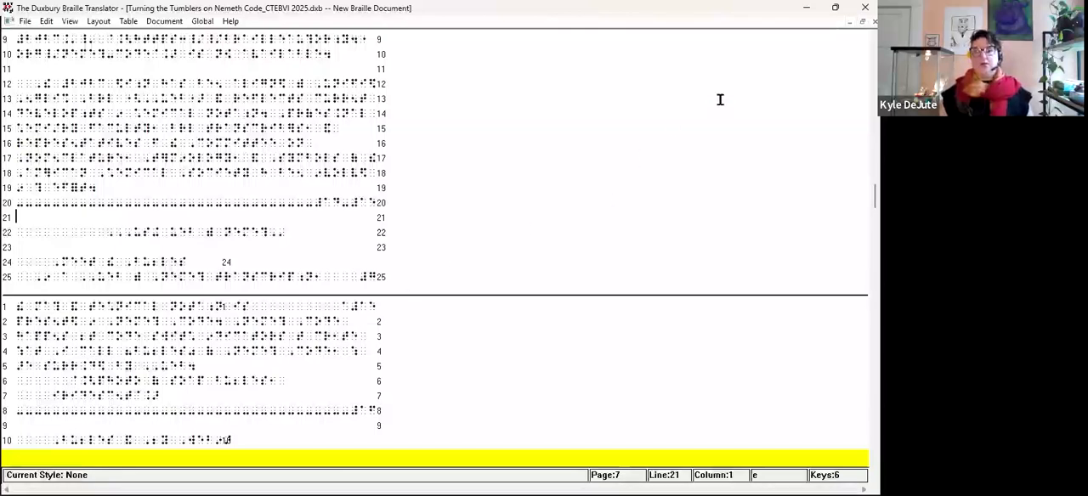
key(ctrl+F6)
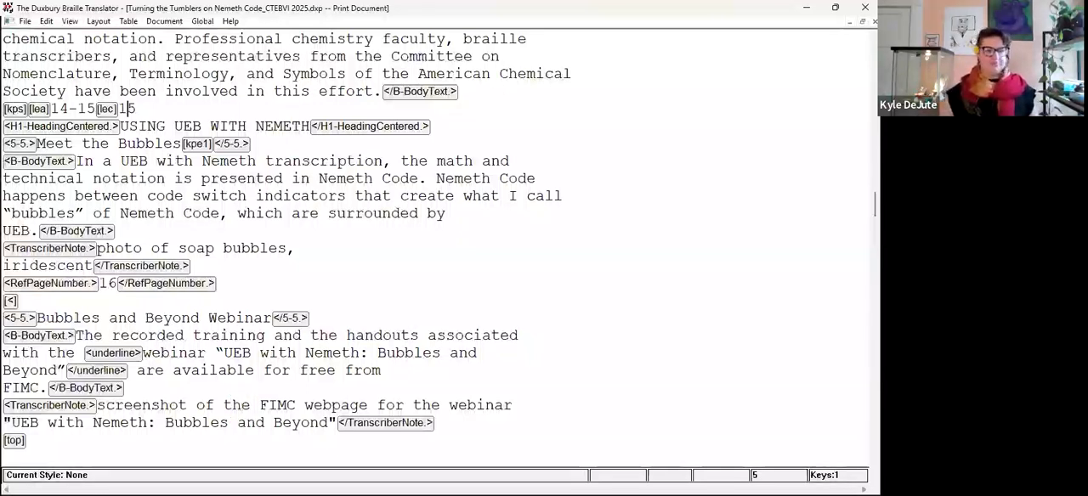
Translate the document again from the USING UEB WITH NEMETH heading and inspect the 14-15 page indicator line in the braille.
click(209, 211)
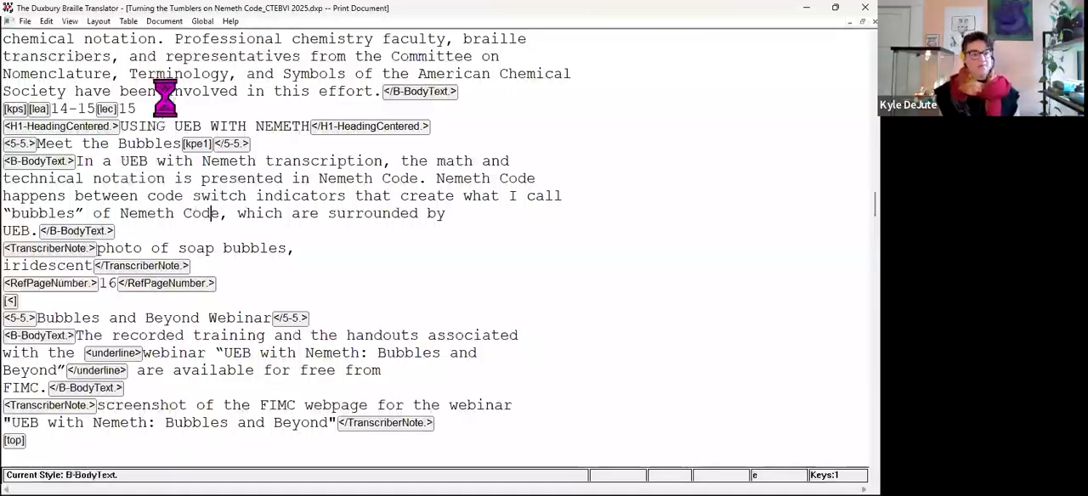
click(155, 127)
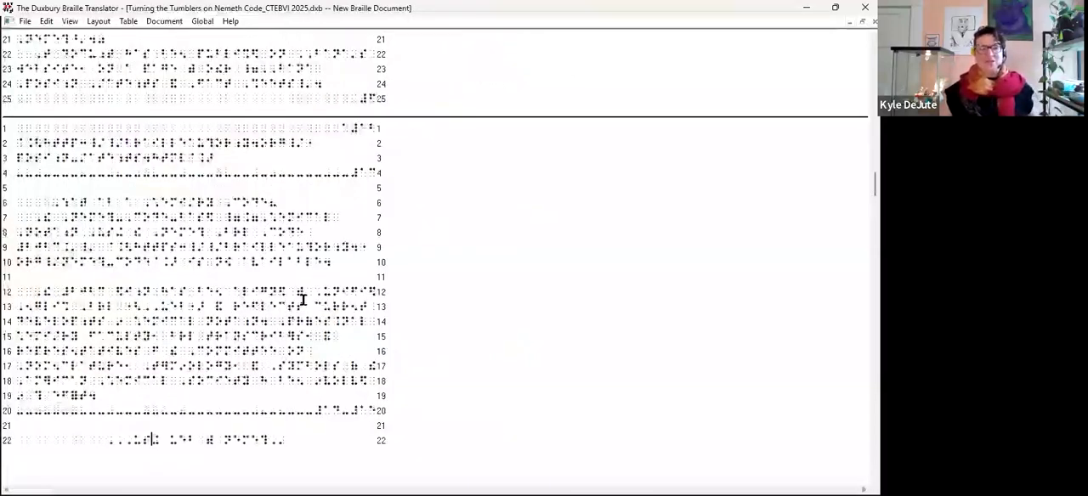
scroll(297, 329, down, 3)
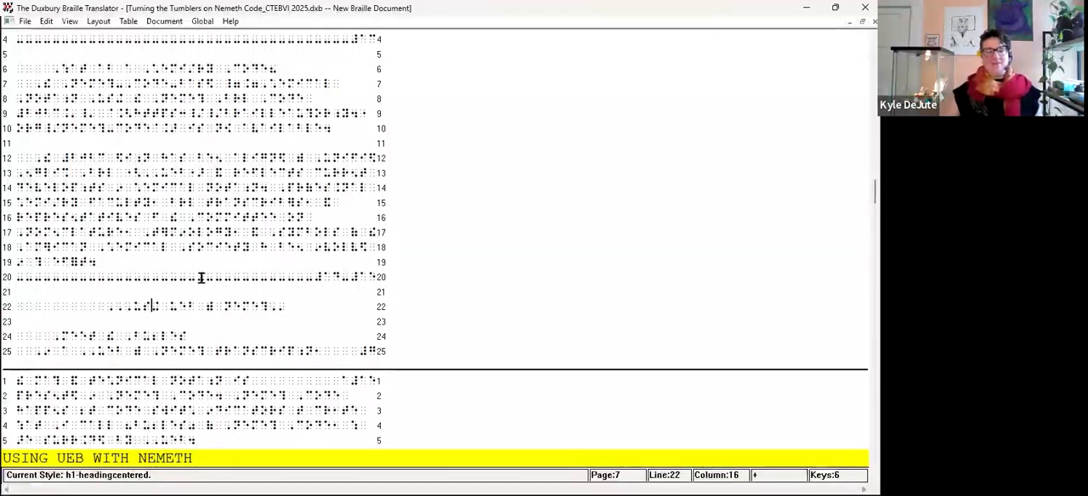
click(314, 277)
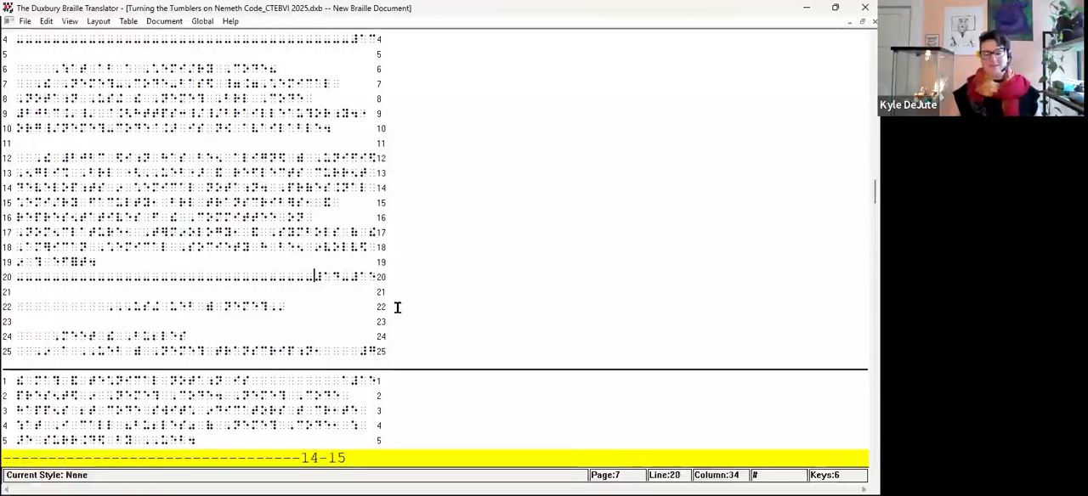
Try breaking the braille text before "American Chemical Society have been" to test how the 14-15 indicator and heading shift.
key(Home)
key(Up)
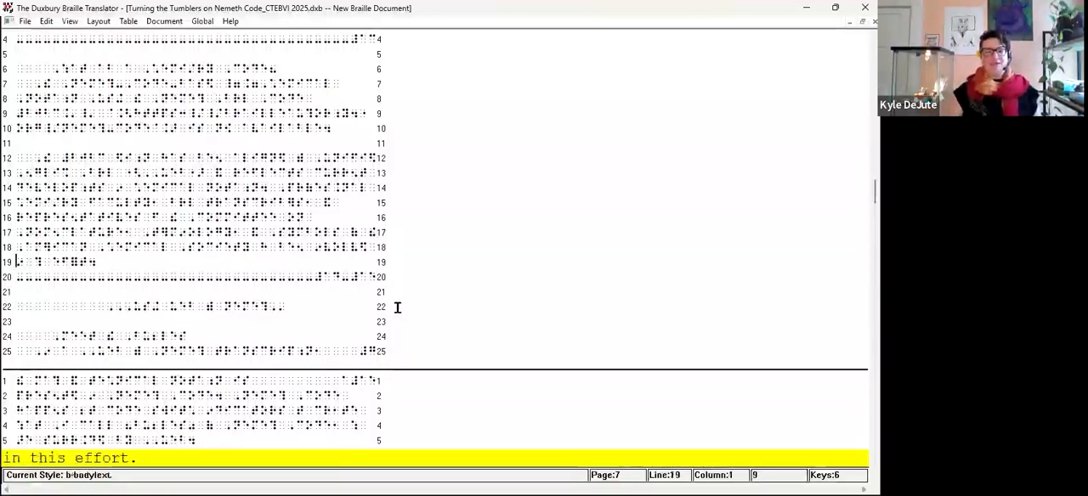
key(Up)
key(Return)
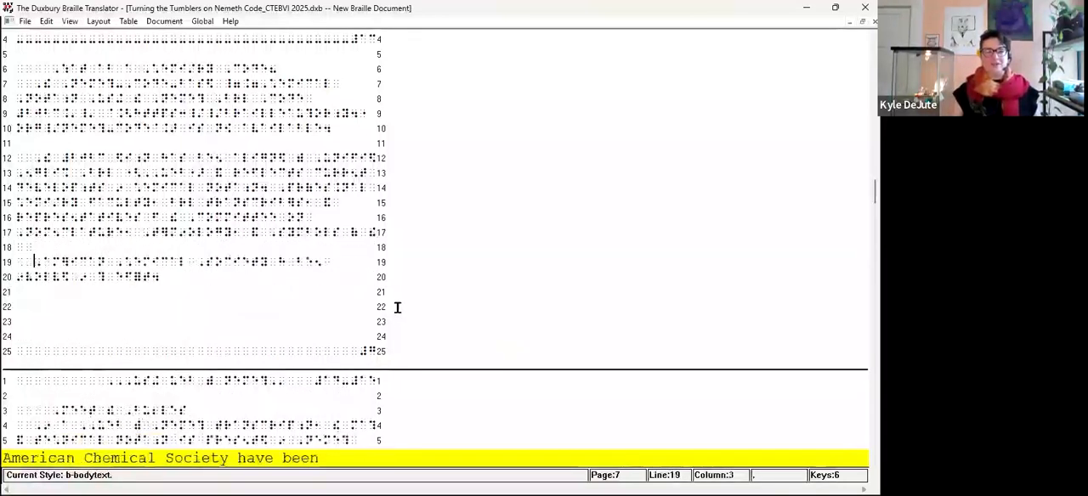
key(Up)
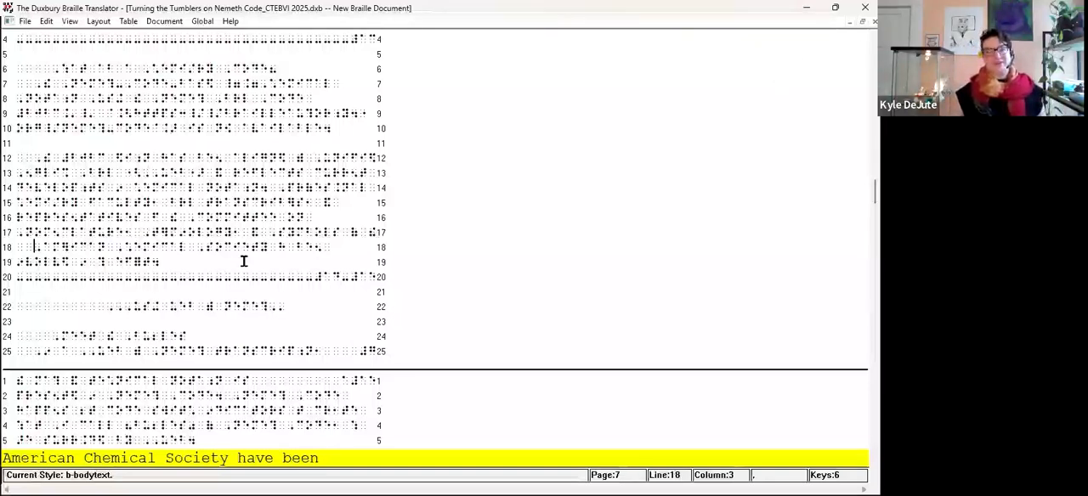
Check the braille from the 14-15 indicator through the webinar section, and close the braille document without saving changes.
scroll(245, 303, up, 3)
scroll(245, 303, down, 3)
scroll(246, 302, down, 5)
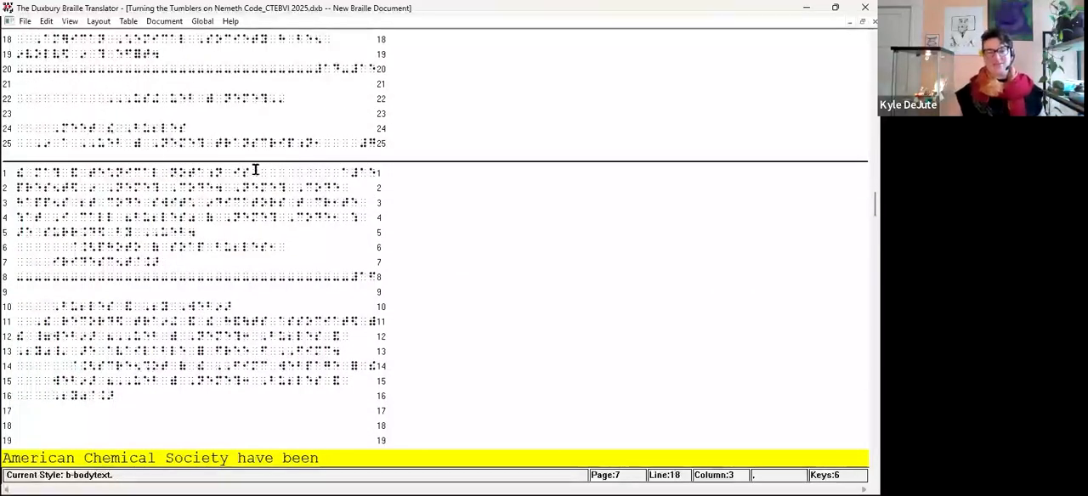
click(874, 21)
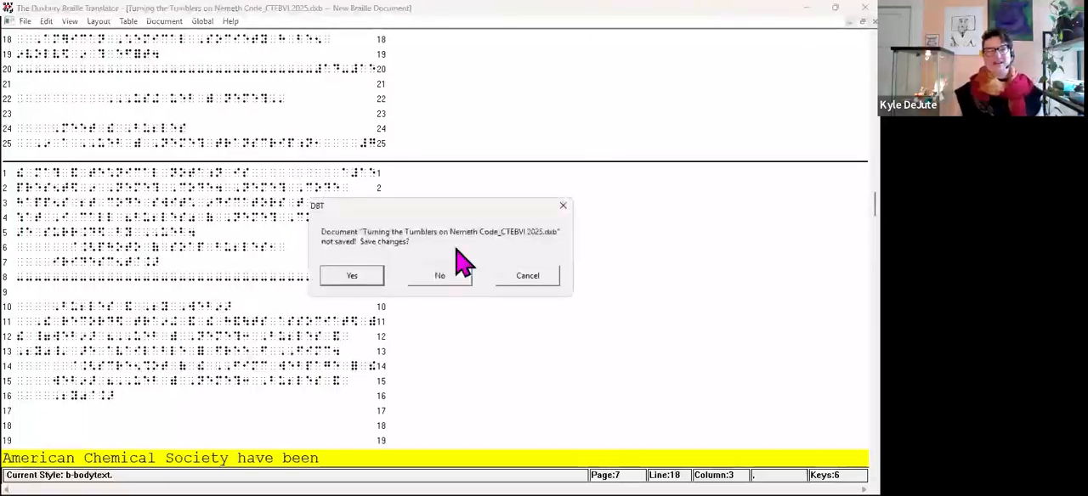
click(444, 279)
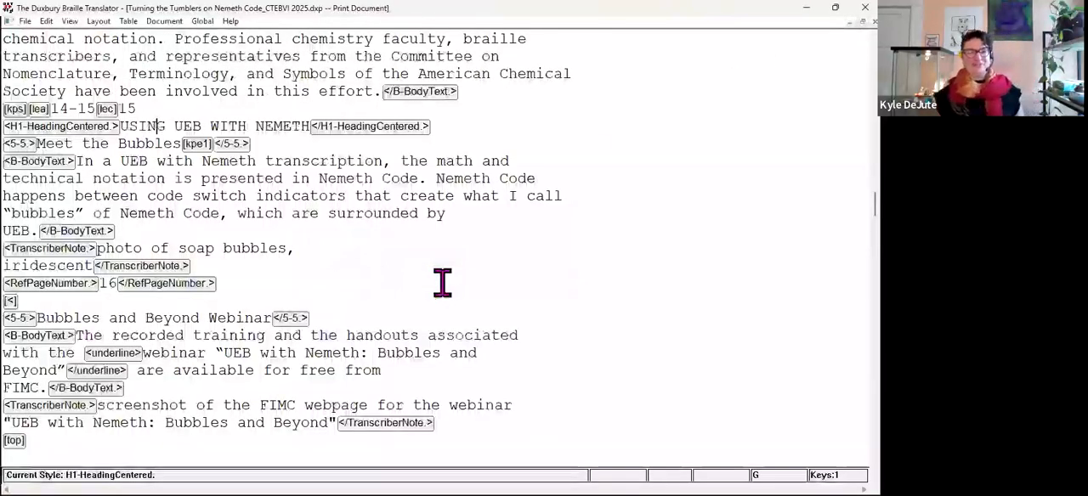
Examine the kps code before lea, the kpe1 code after Meet the Bubbles, and the RefPageNumber style around 16.
click(23, 108)
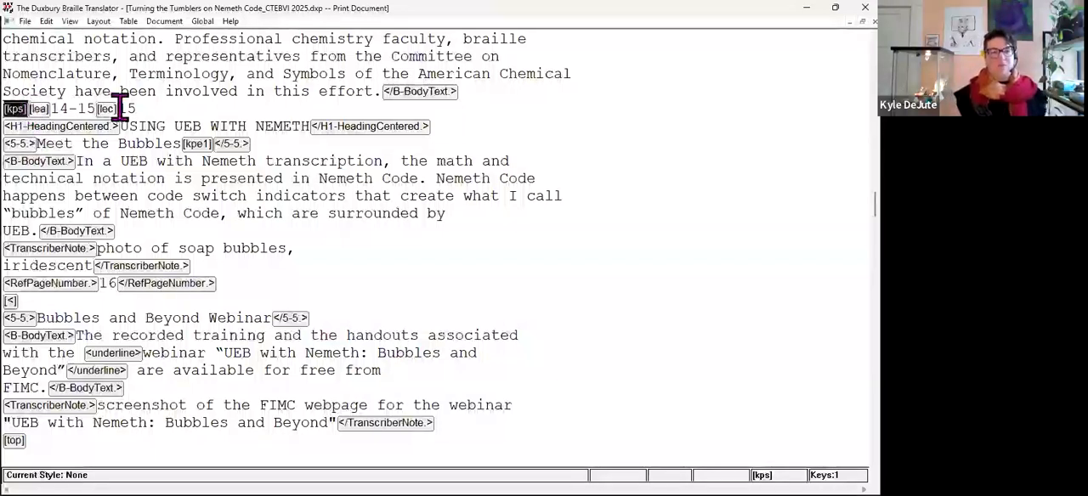
click(29, 108)
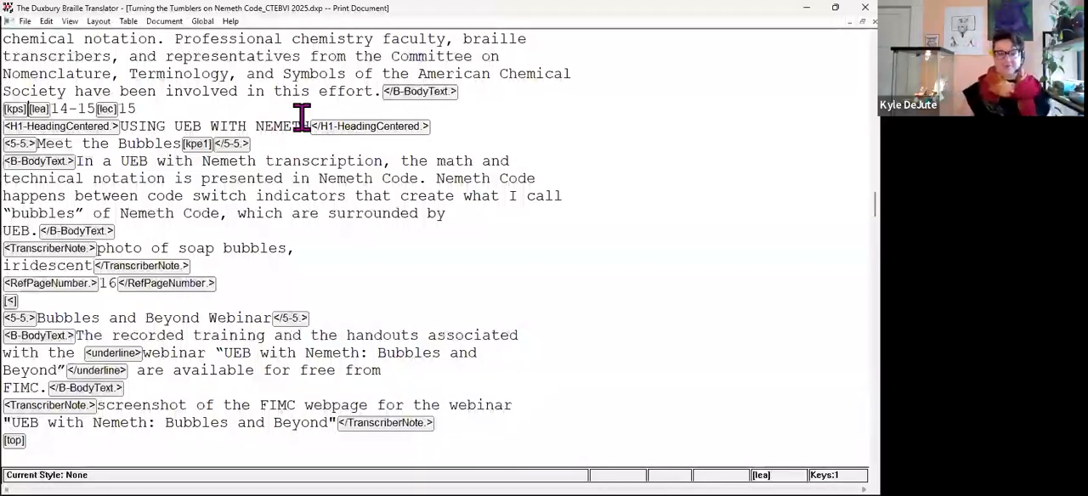
key(Left)
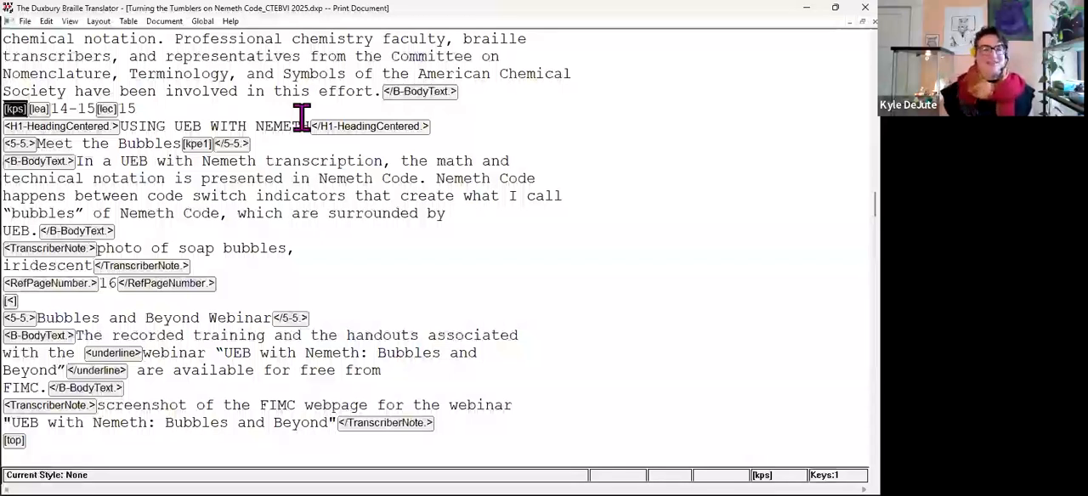
click(185, 140)
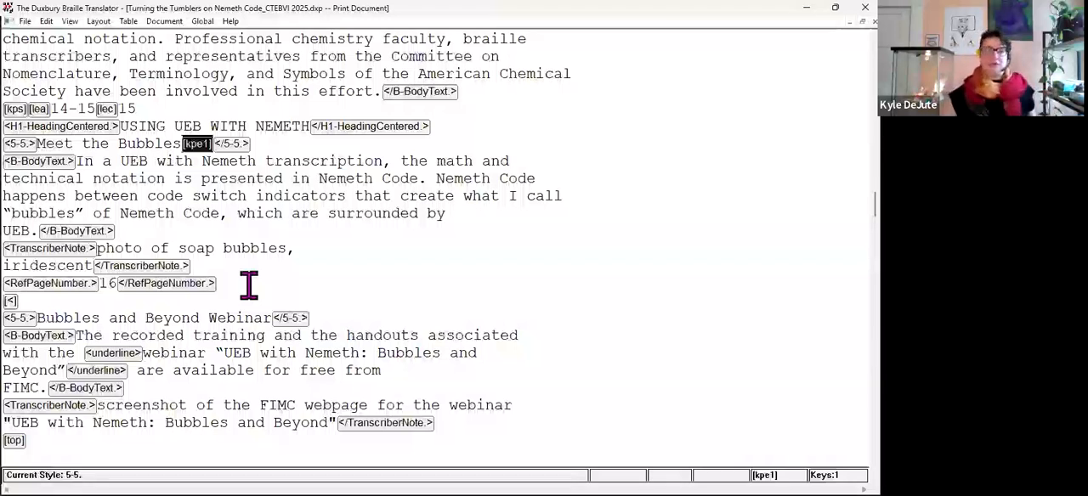
click(241, 283)
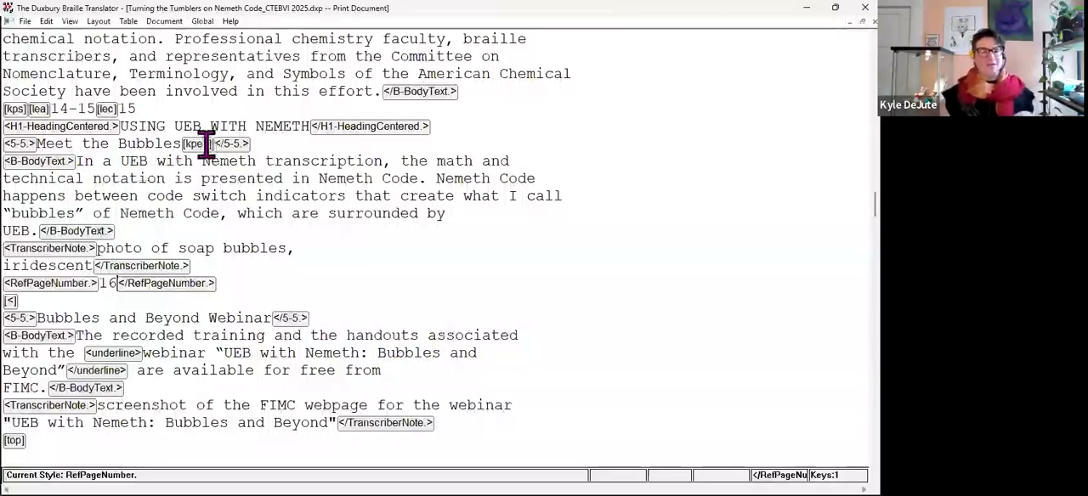
Change the style of the Meet the Bubbles heading to H2-HeadingCell5.
click(164, 142)
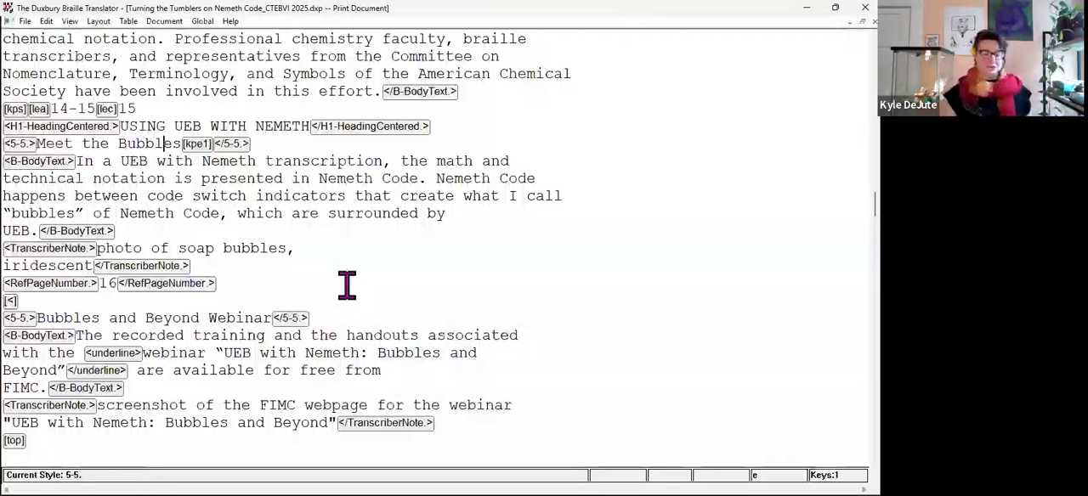
key(alt+Tab)
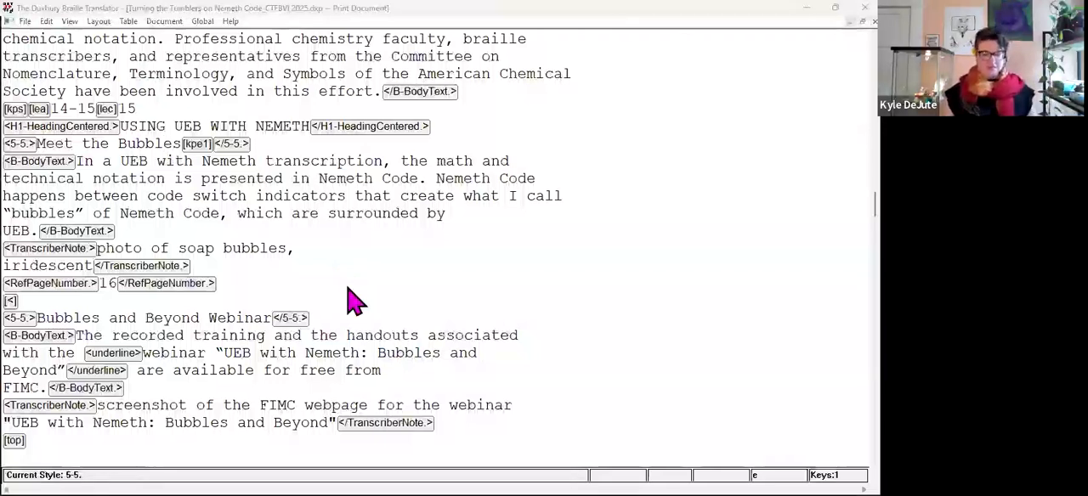
key(Return)
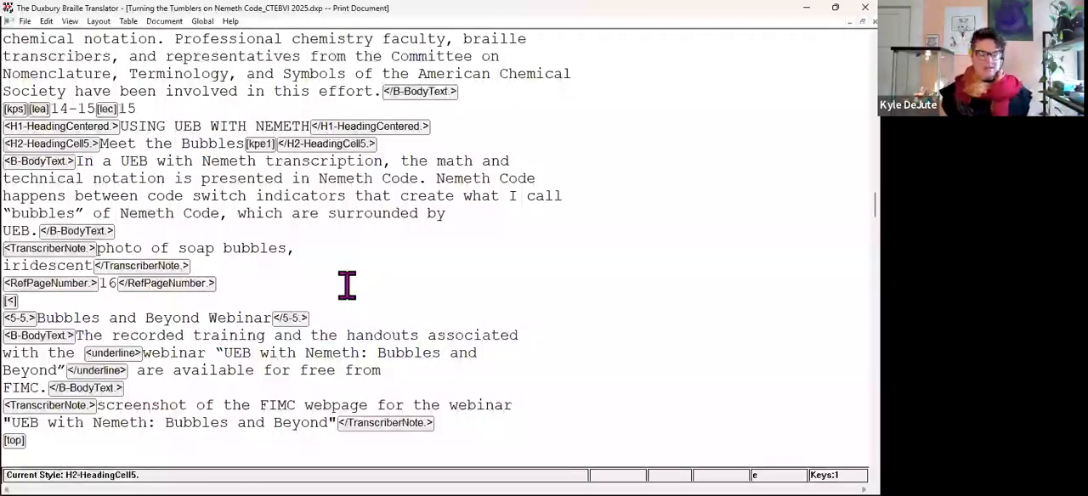
Translate the document, check the Meet the Bubbles heading in the braille, and inspect its H2-HeadingCell5 style in the print document.
key(ctrl+t)
scroll(481, 323, down, 3)
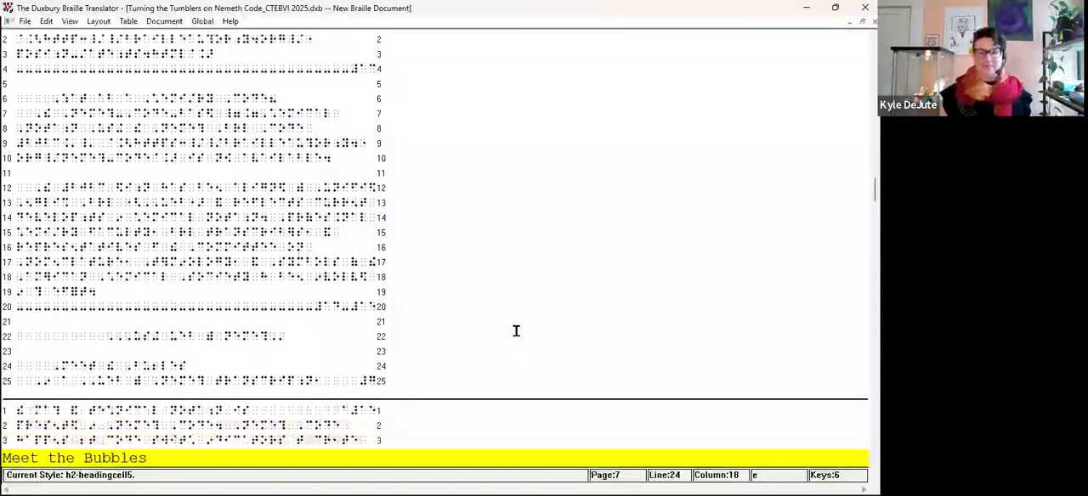
key(ctrl+F6)
click(95, 143)
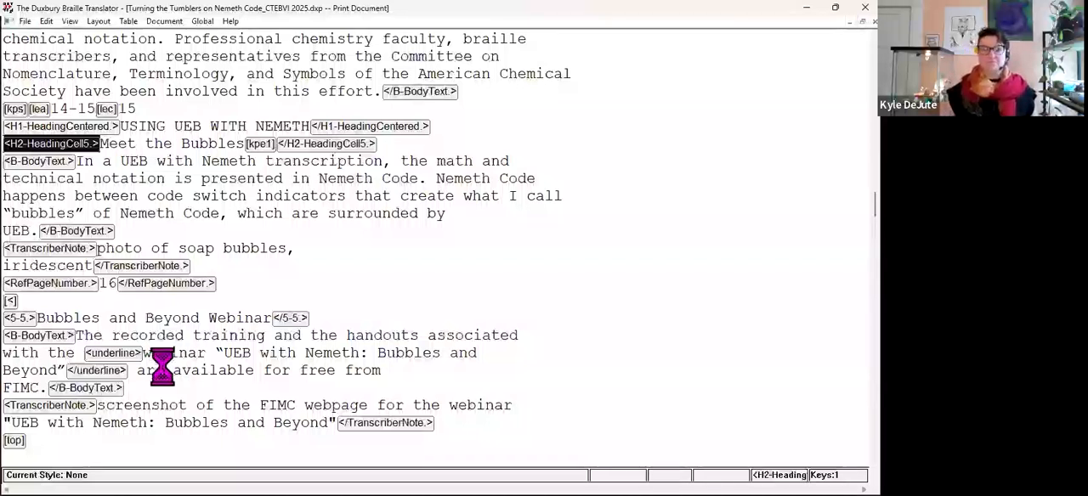
click(415, 245)
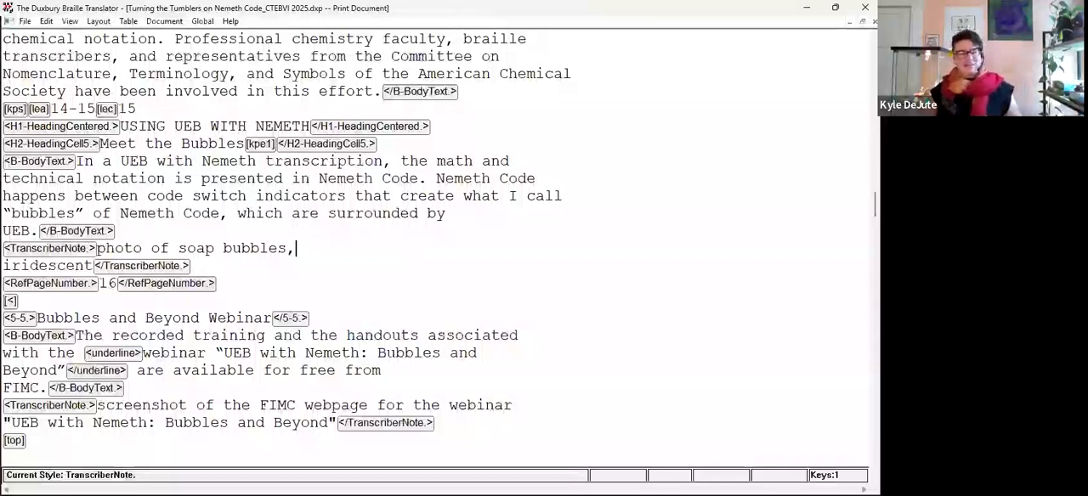
Switch to the PowerPoint presentation, maximize its editing window, and browse the slide thumbnails past the title slide.
key(alt+Tab)
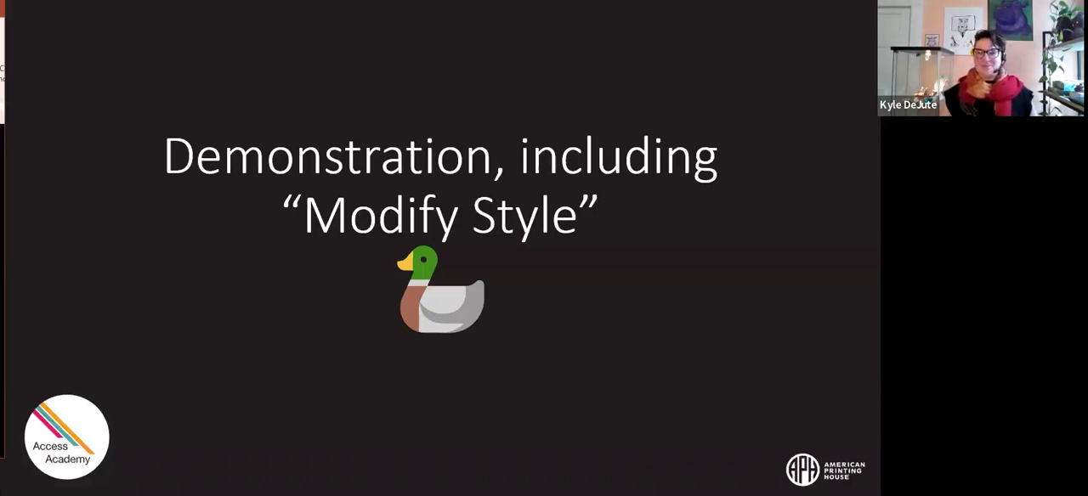
drag(0, 9, 744, 94)
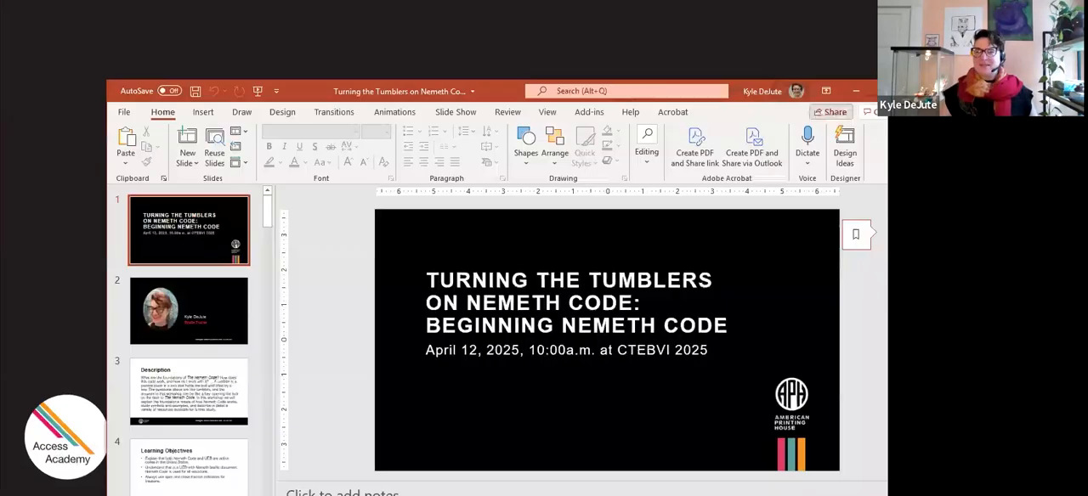
double_click(505, 95)
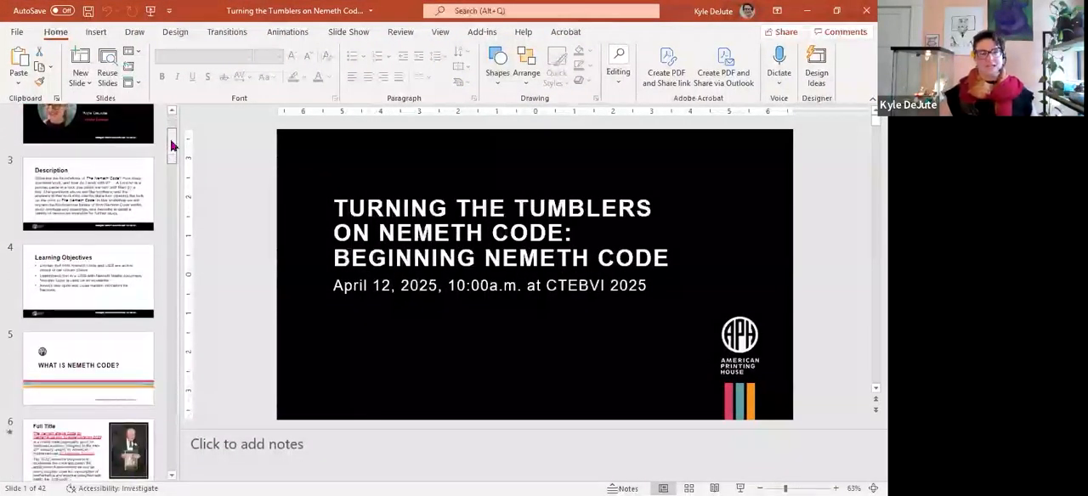
scroll(175, 147, down, 1)
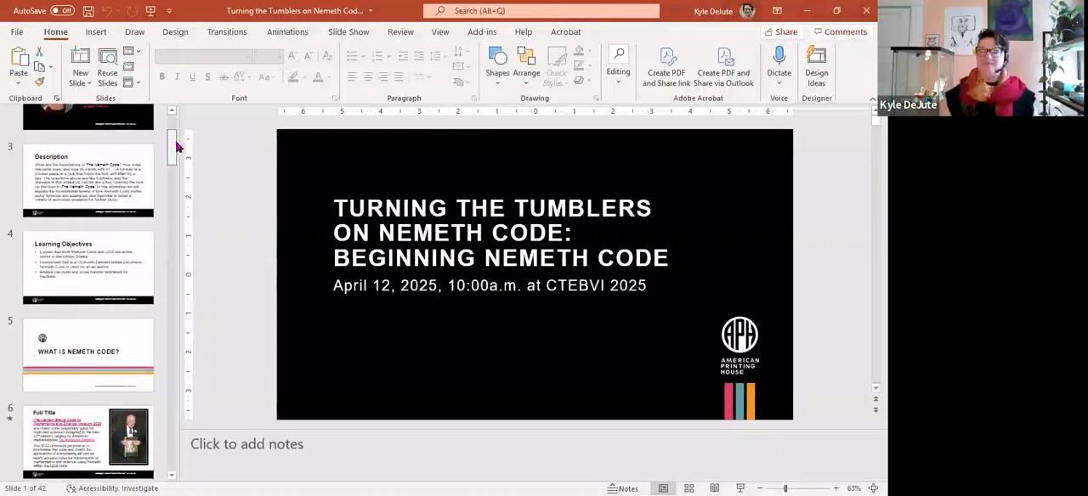
scroll(177, 146, up, 1)
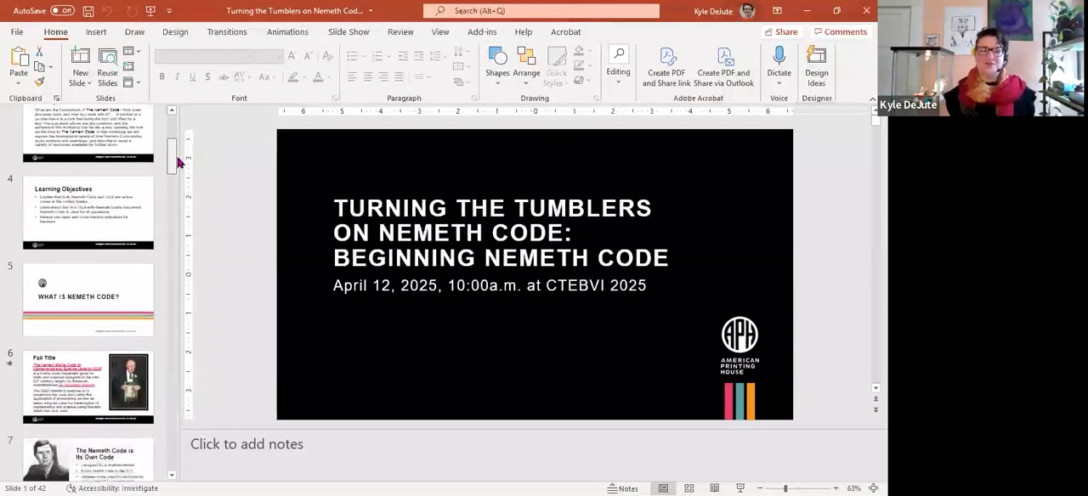
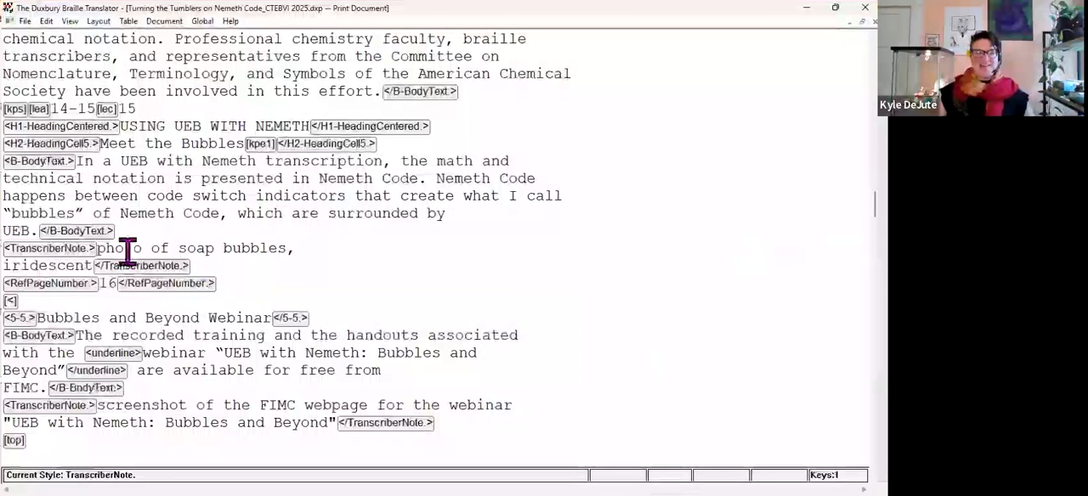
Inspect the beginning and ending codes of the TranscriberNote style used for the soap bubbles photo note.
drag(102, 249, 98, 266)
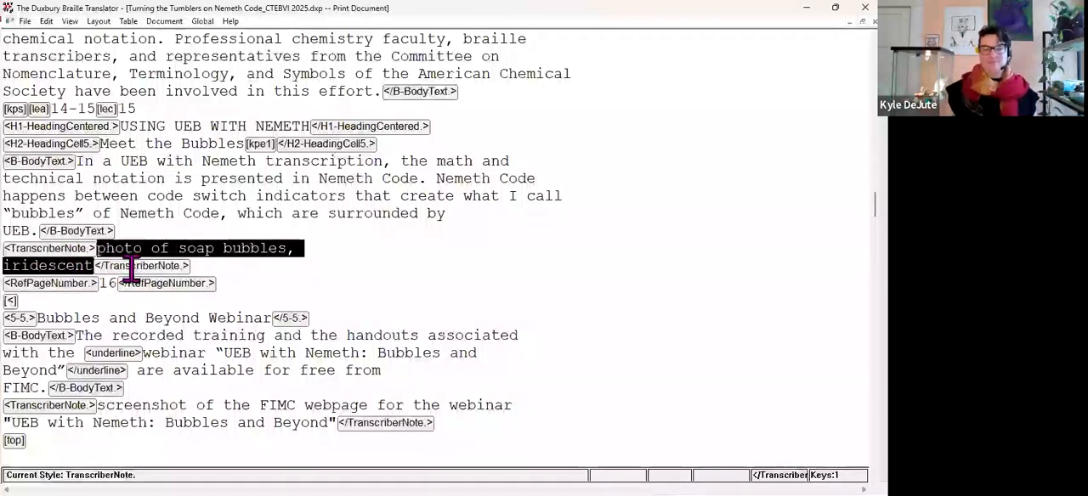
click(142, 303)
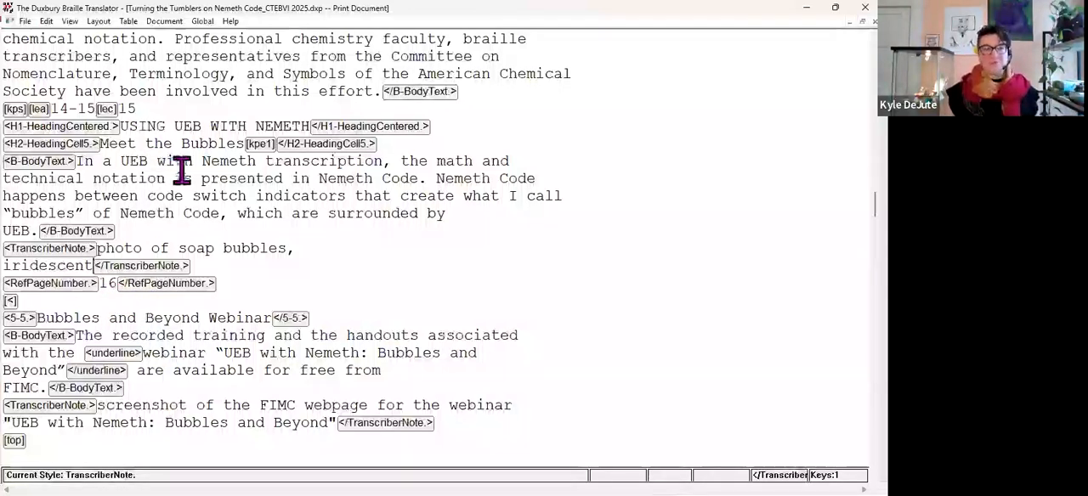
click(204, 23)
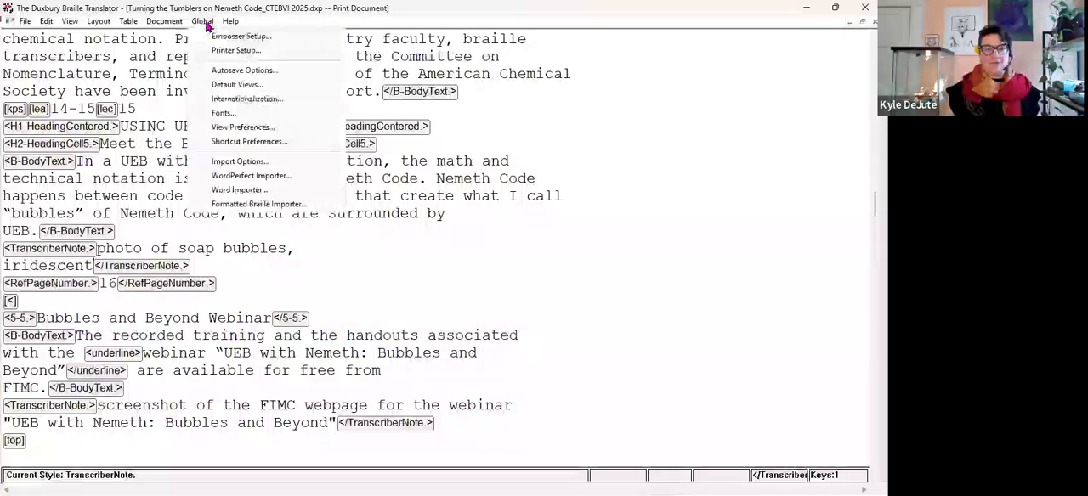
mouse_move(170, 23)
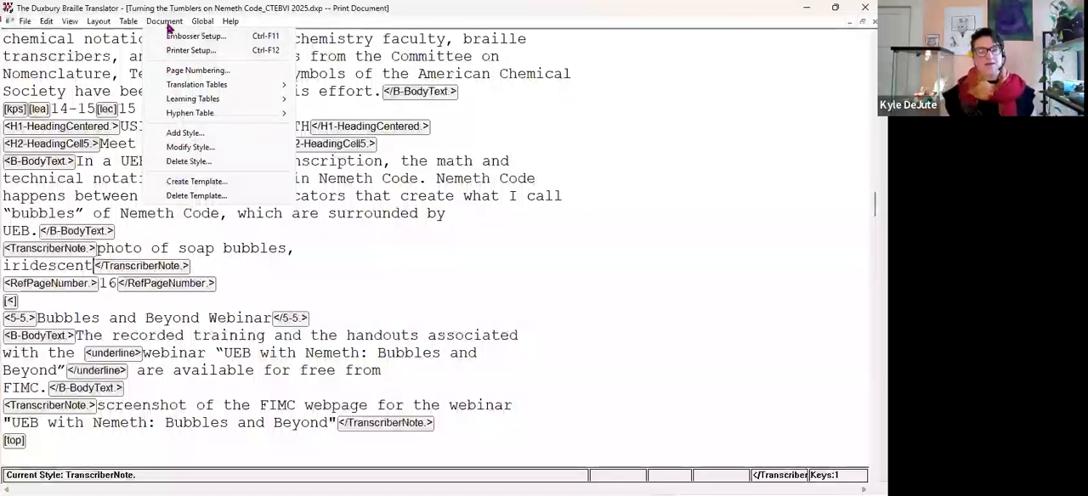
click(181, 148)
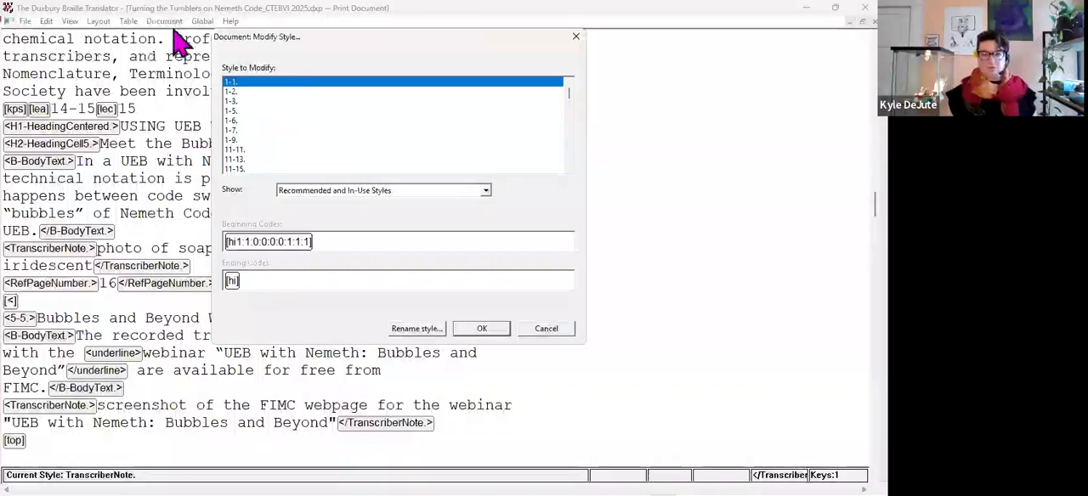
click(264, 132)
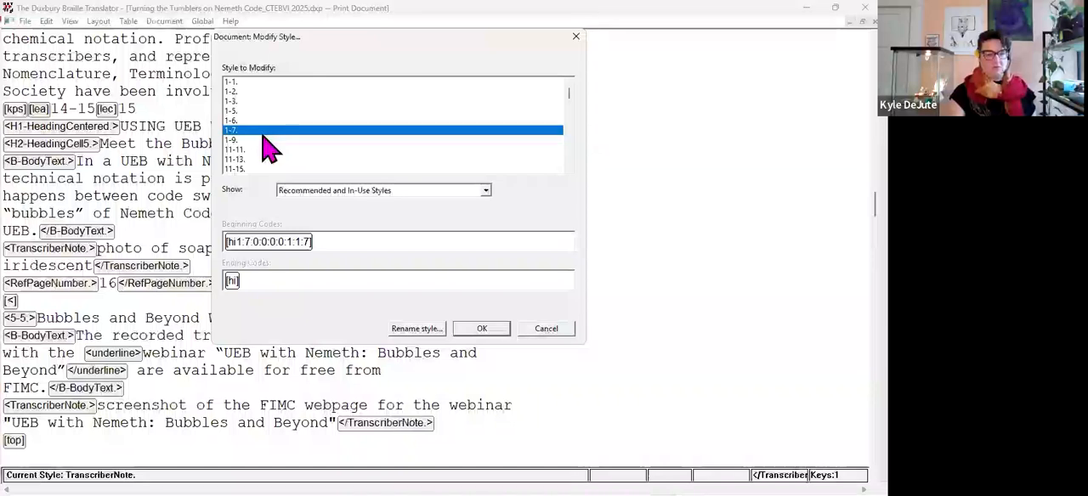
key(t)
key(t)
key(t)
key(t)
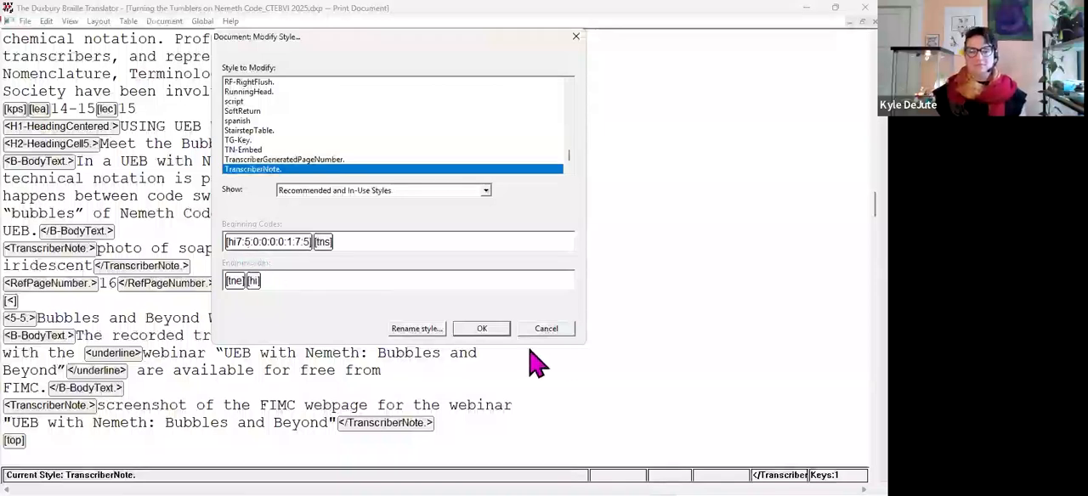
click(548, 330)
click(348, 336)
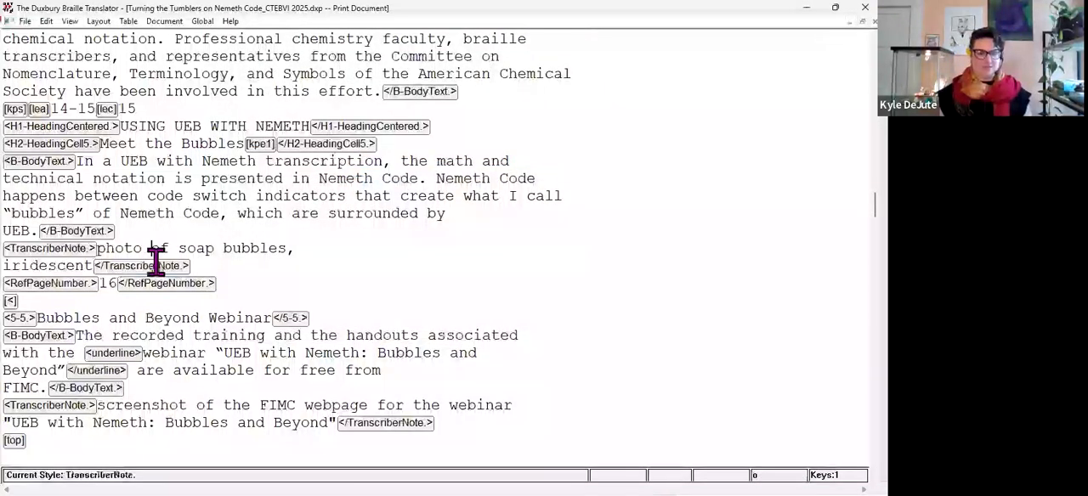
Translate the document, check the soap bubbles transcriber's note in the braille, and return to the print document.
key(ctrl+t)
scroll(379, 268, down, 5)
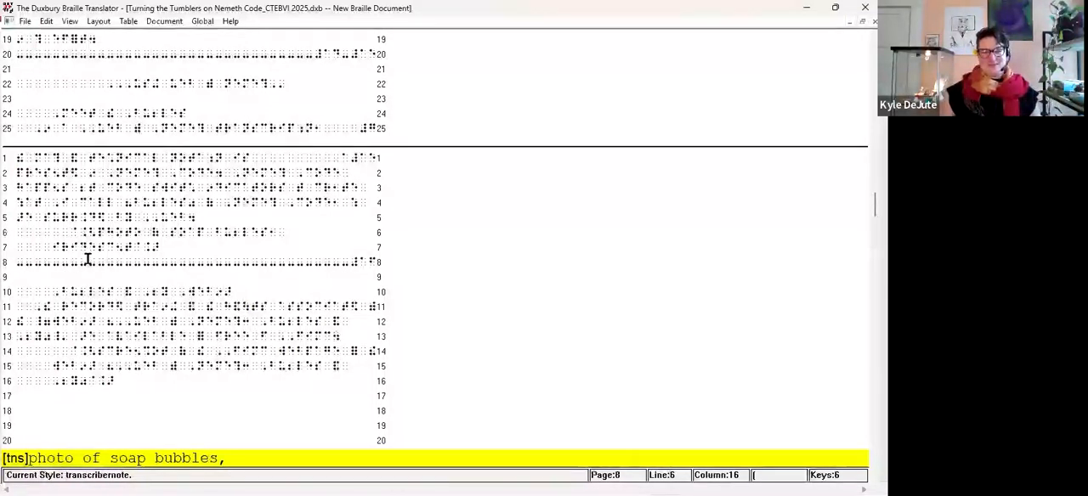
drag(71, 232, 99, 232)
key(ctrl+Tab)
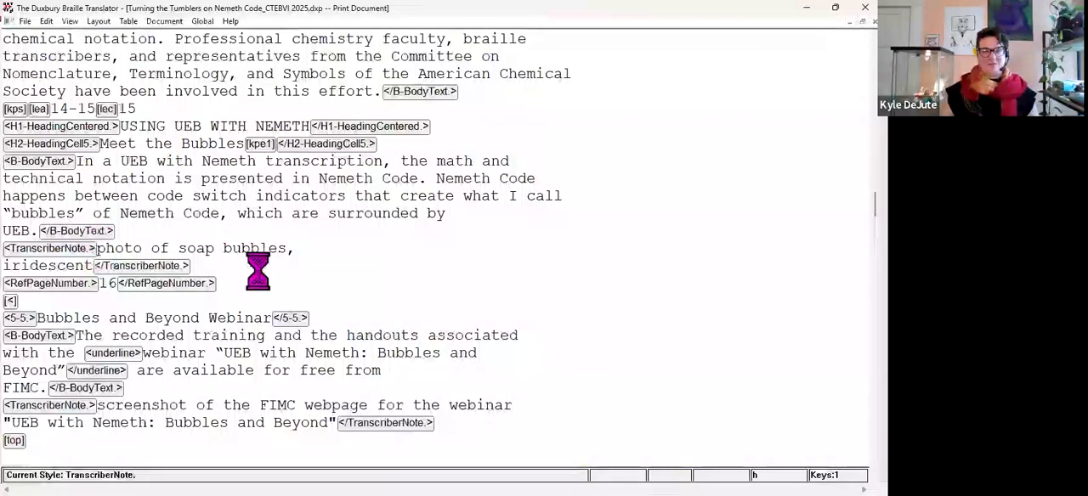
key(ctrl+t)
click(874, 21)
Open the document's style modification settings and examine the codes that define the TranscriberNote style.
click(177, 22)
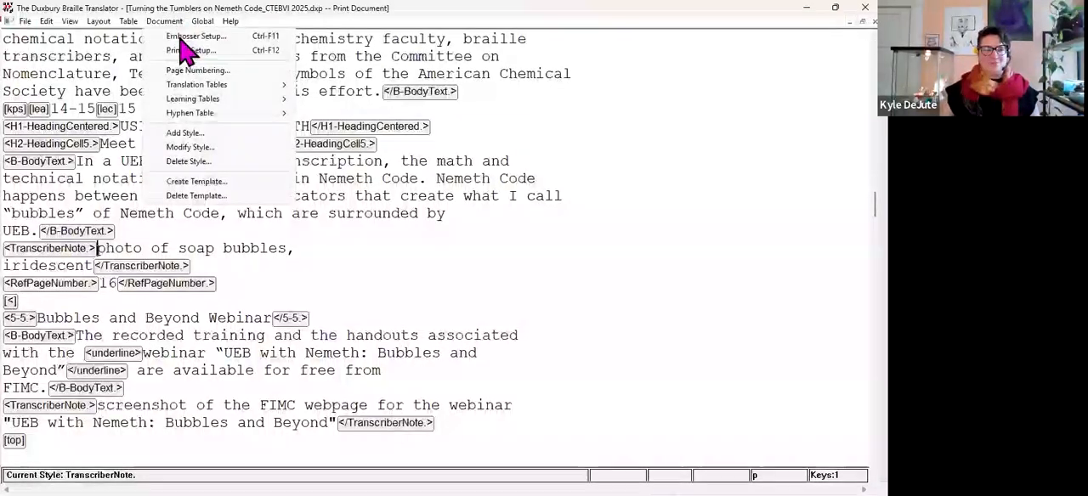
click(209, 148)
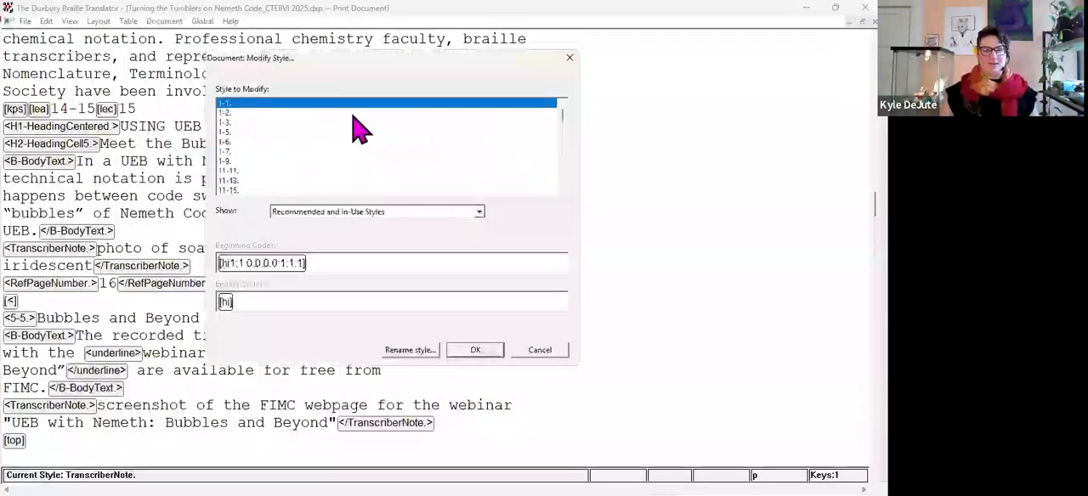
key(t)
key(Down)
key(Down)
key(Down)
key(Down)
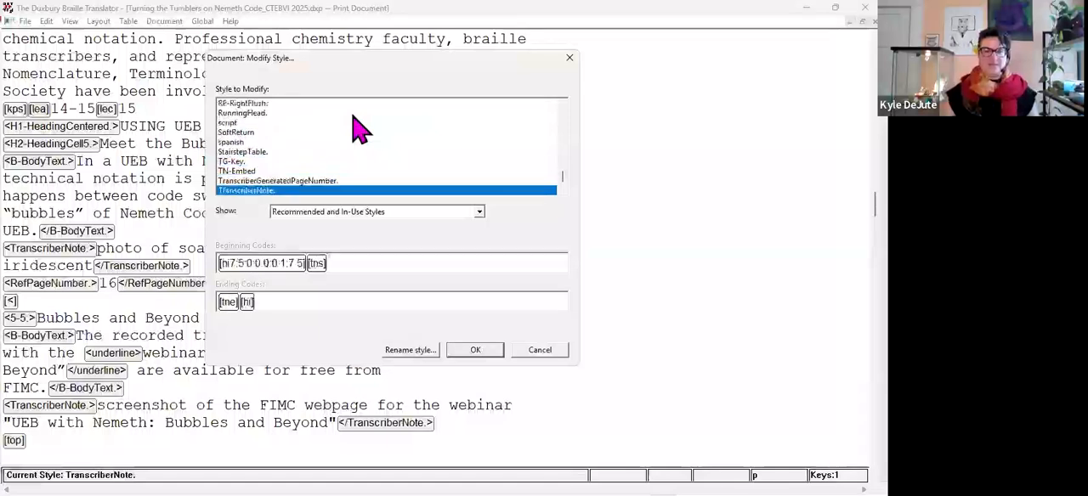
key(Up)
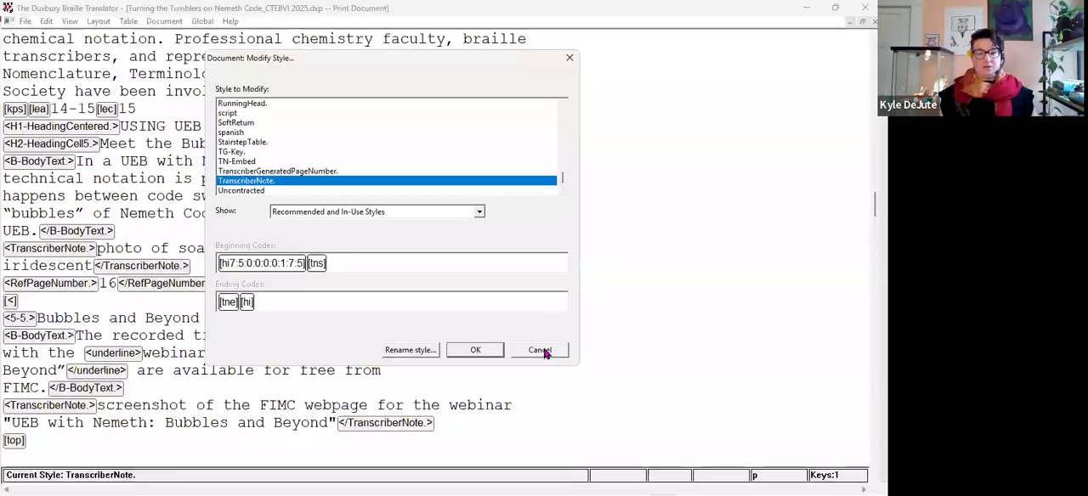
View the rename options for the TranscriberNote style and leave without renaming or modifying it.
click(414, 349)
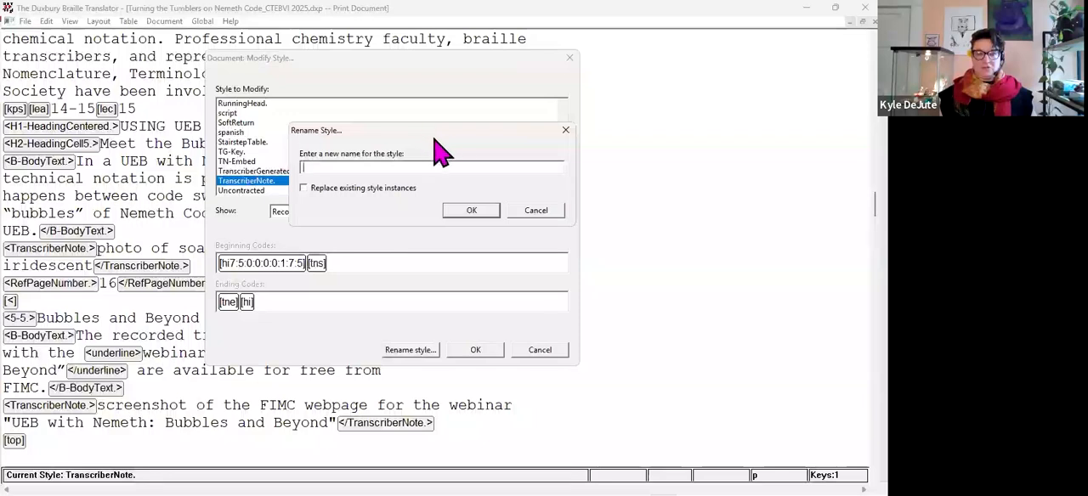
click(535, 211)
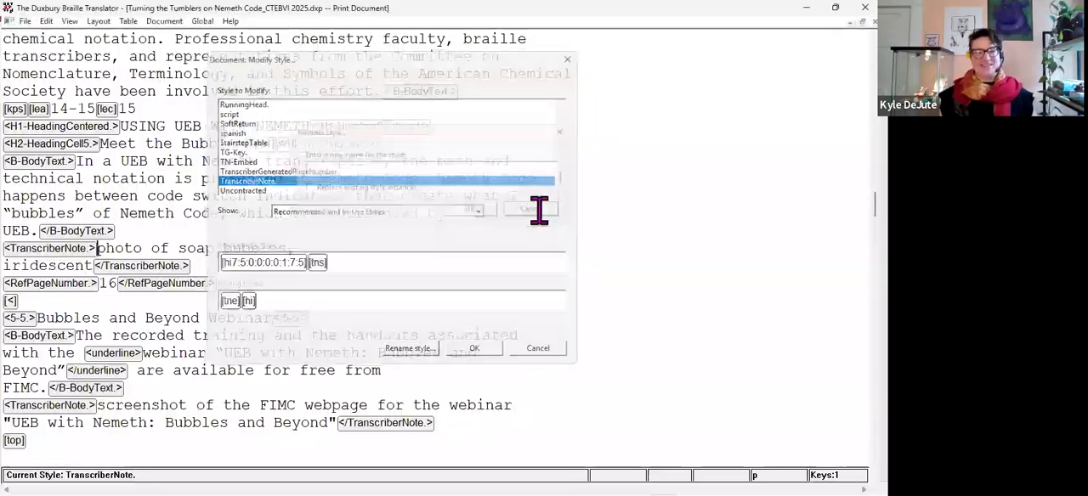
key(Escape)
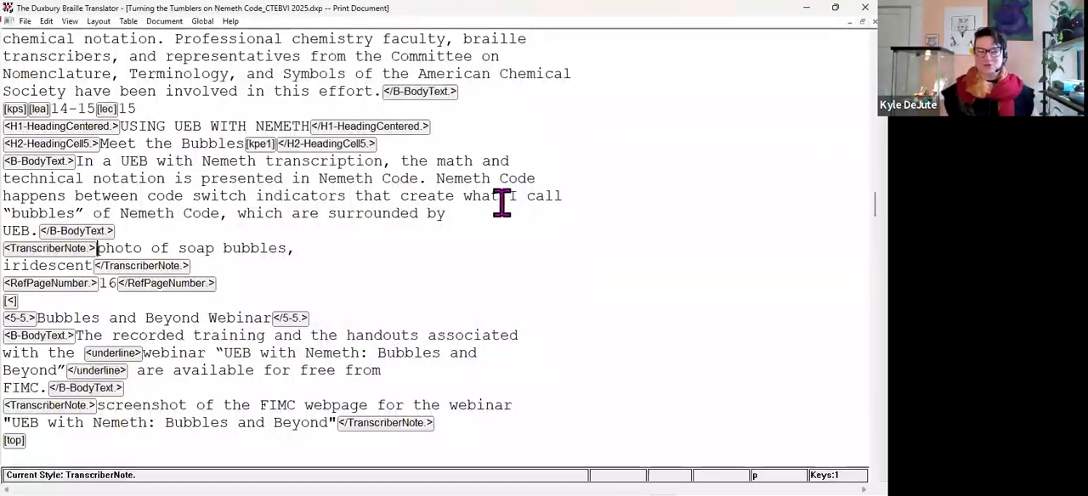
Start adding a new document style and look through the existing styles available as its basis.
click(163, 23)
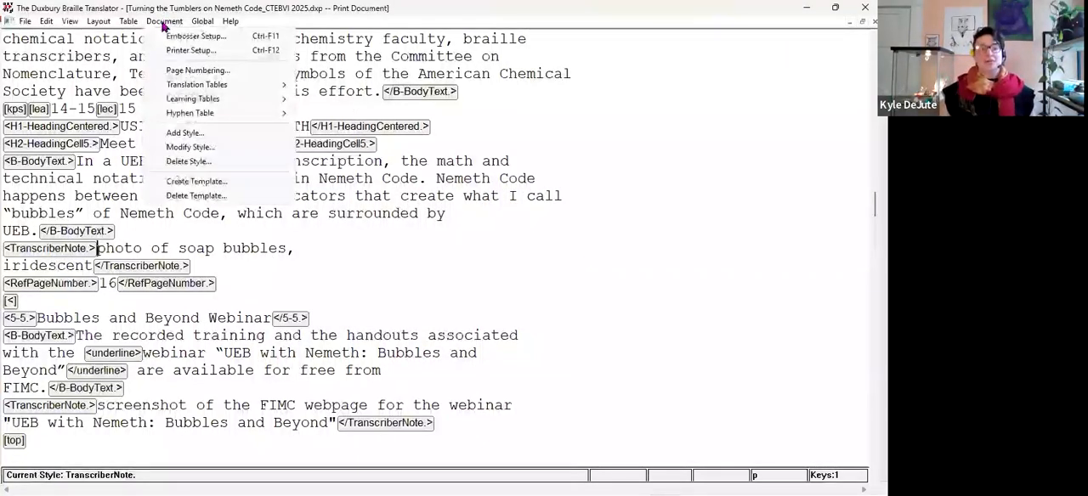
click(198, 133)
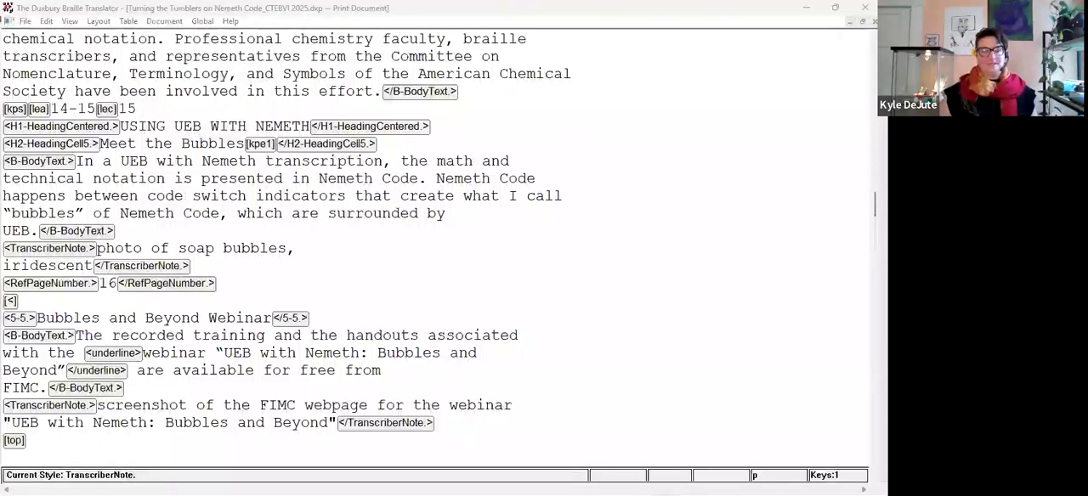
click(165, 21)
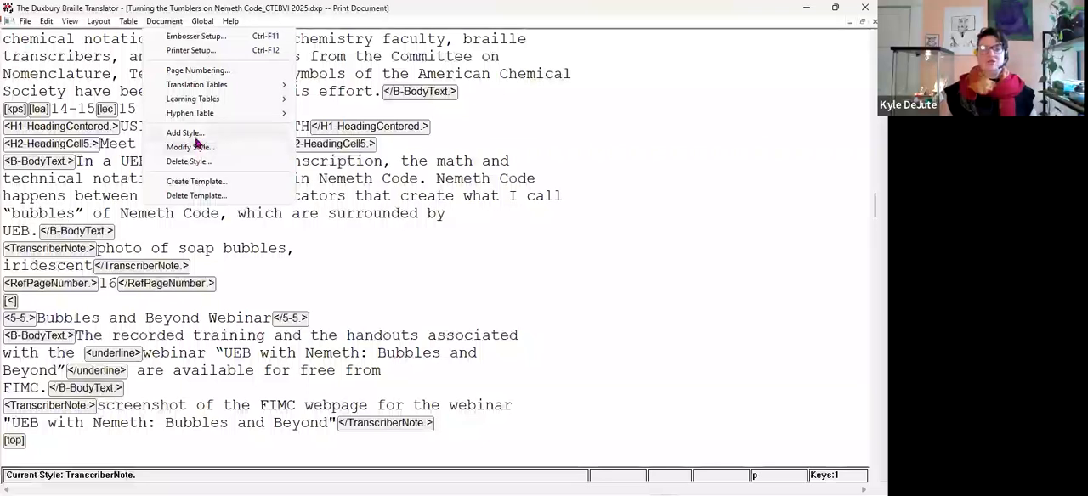
click(197, 146)
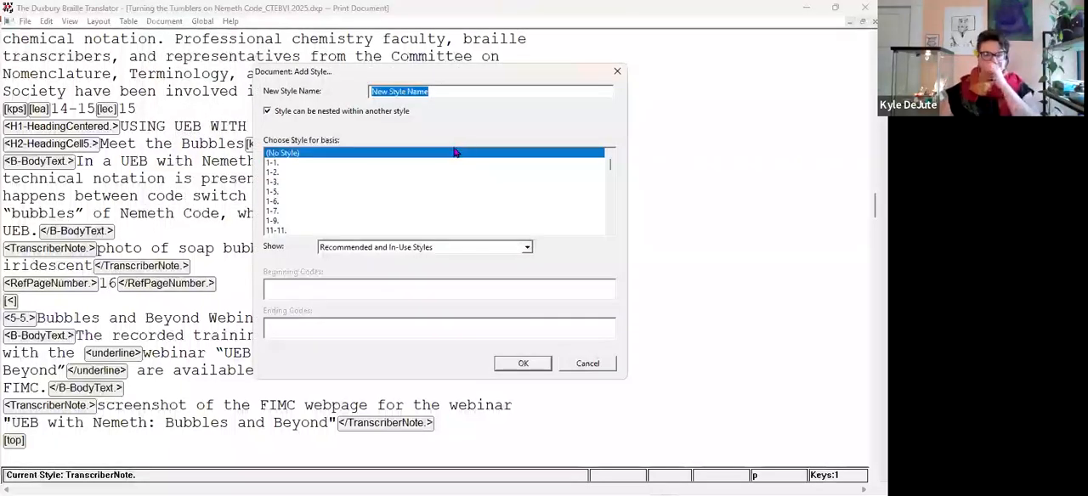
scroll(373, 193, down, 3)
scroll(372, 193, down, 10)
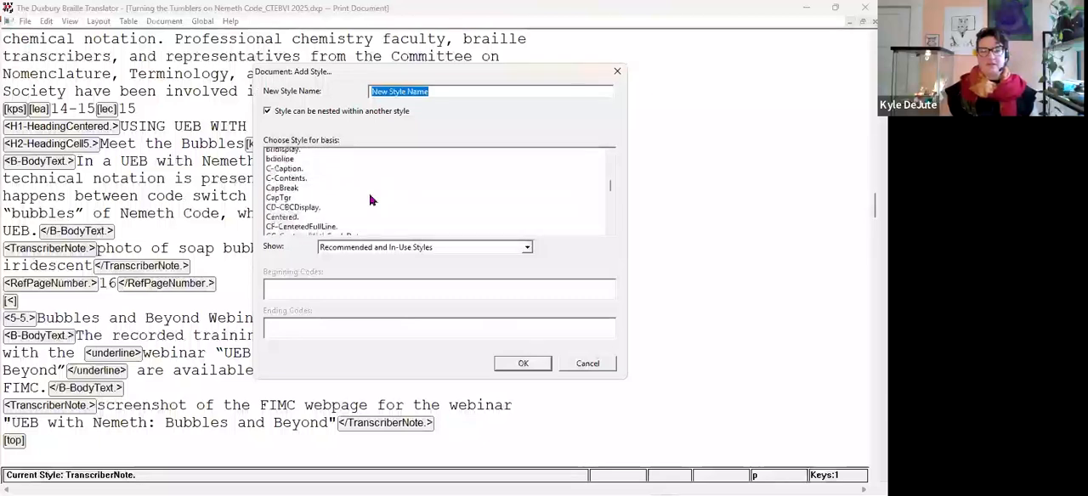
click(315, 192)
scroll(318, 213, down, 5)
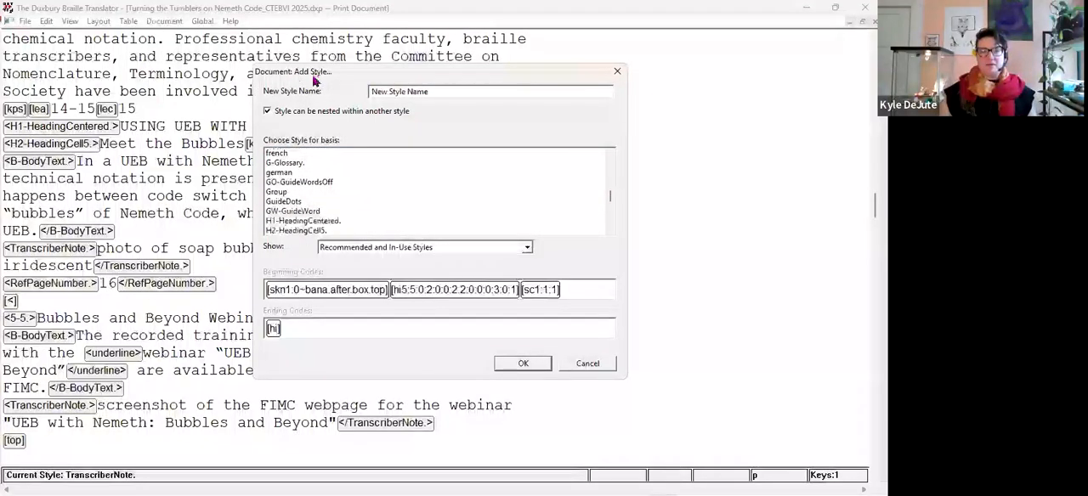
scroll(327, 215, down, 4)
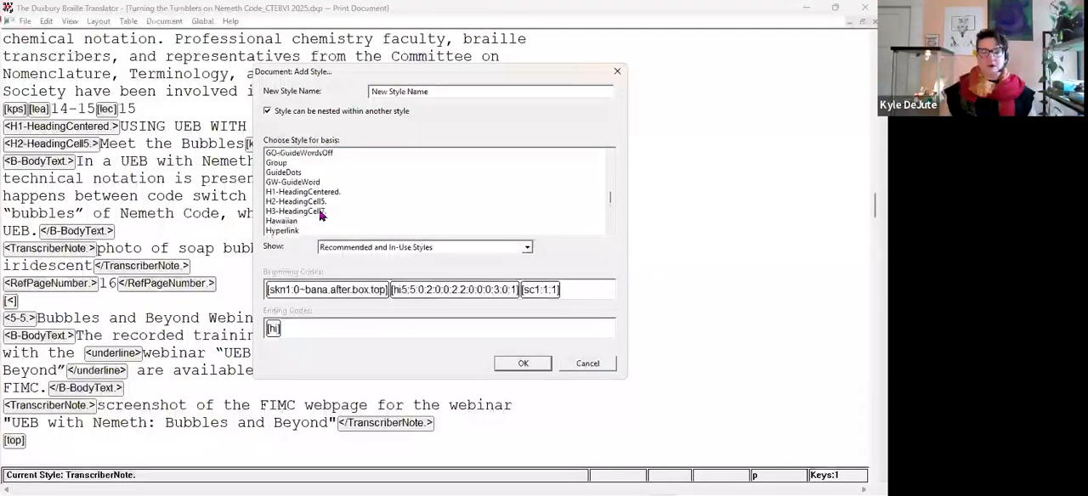
scroll(315, 213, down, 6)
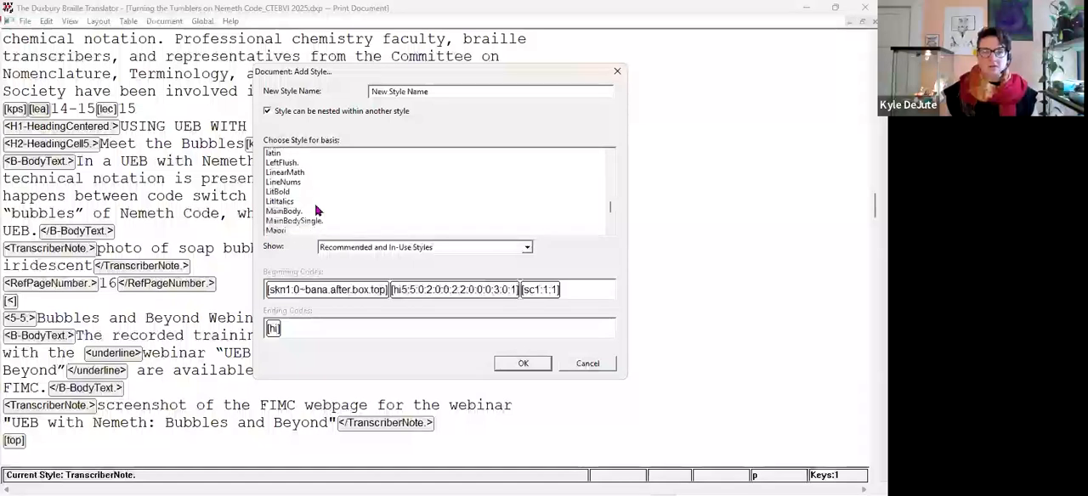
click(279, 212)
key(Home)
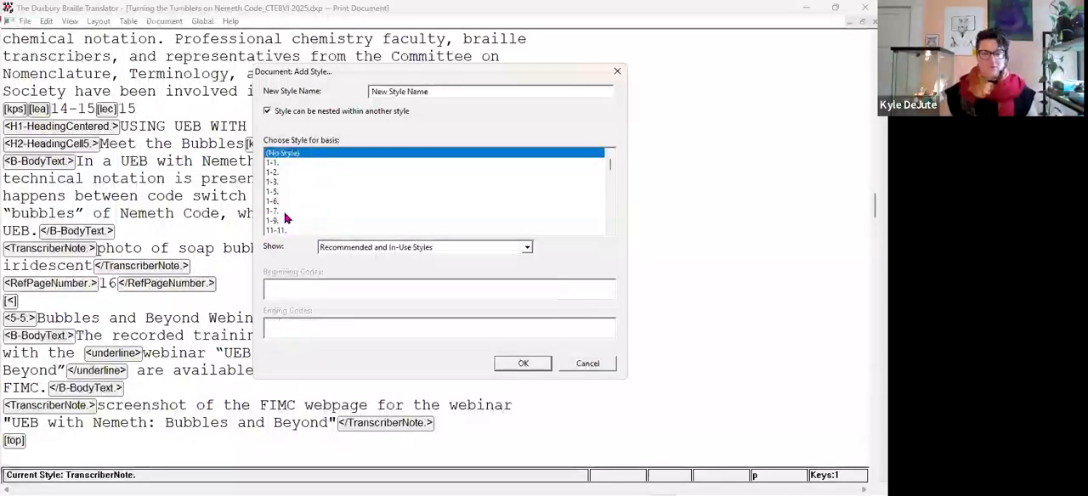
Choose the TranscriberNote style as the basis for the new style.
key(t)
key(Down)
key(Down)
key(Down)
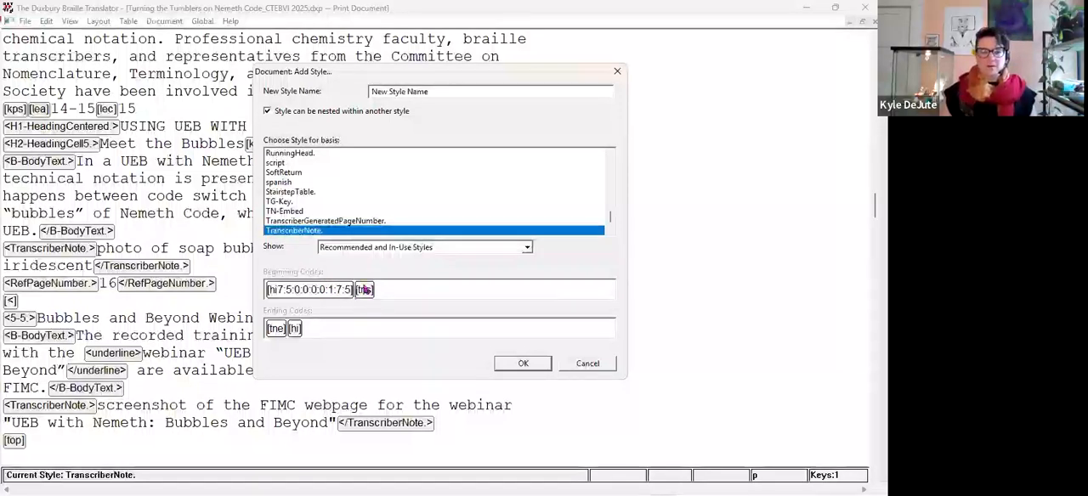
Toggle the option for nesting within another style off and on, and try to add the style as New Style Name.
click(300, 116)
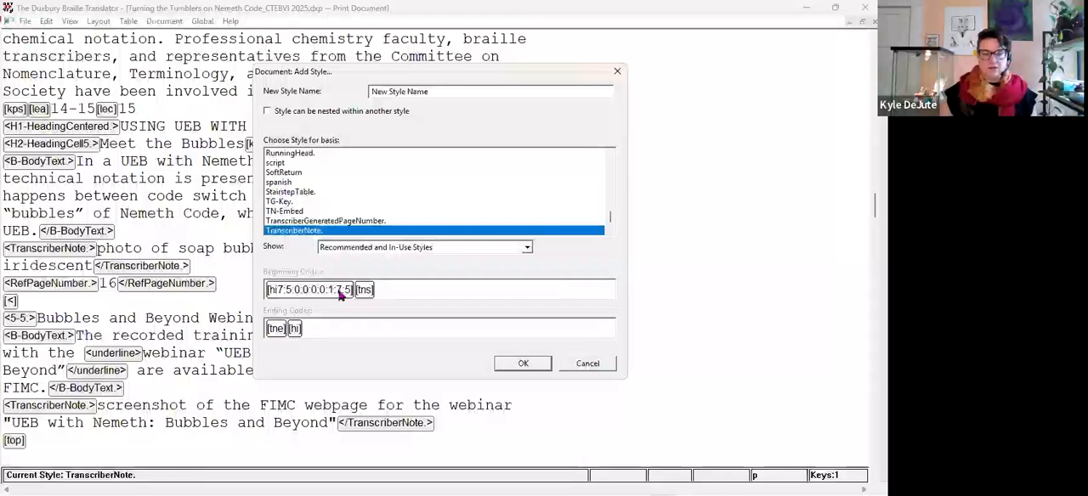
click(271, 112)
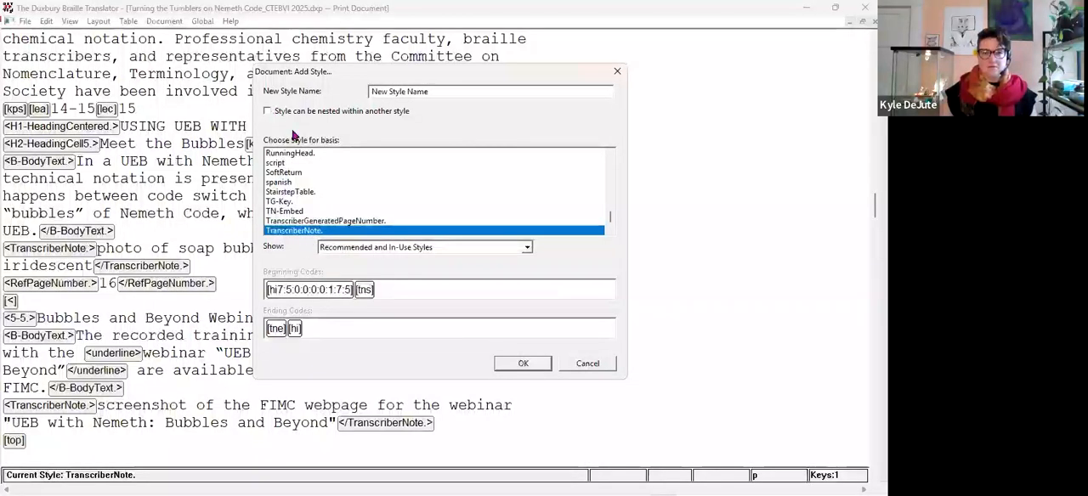
click(523, 364)
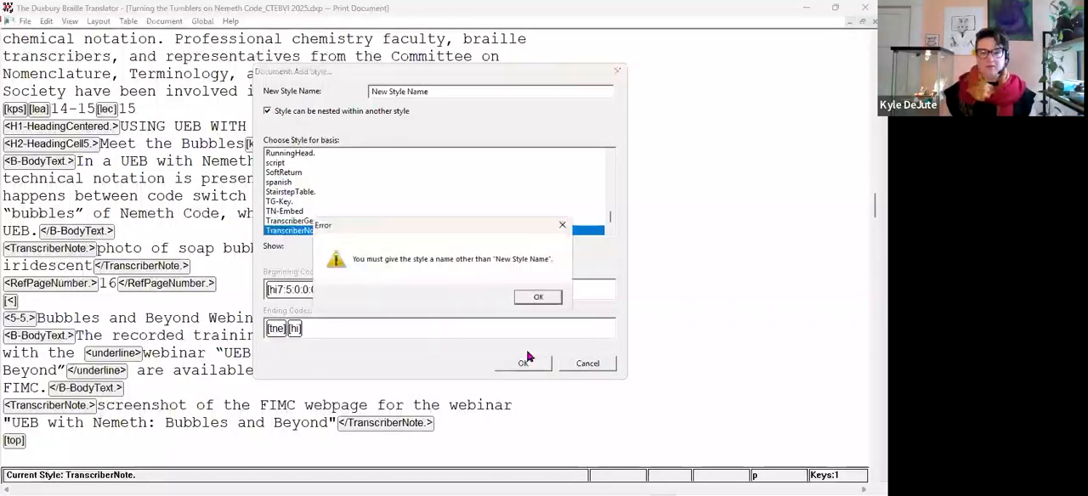
click(533, 299)
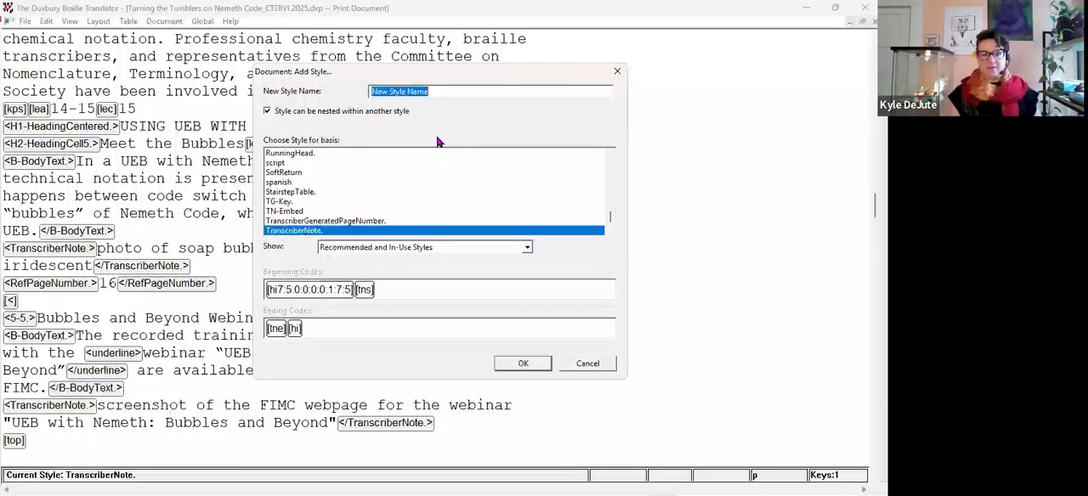
Name the new style with the presenter's first name and Demo separated by a space, disallow nesting within another style, and try to add it.
text(Kyle Demo)
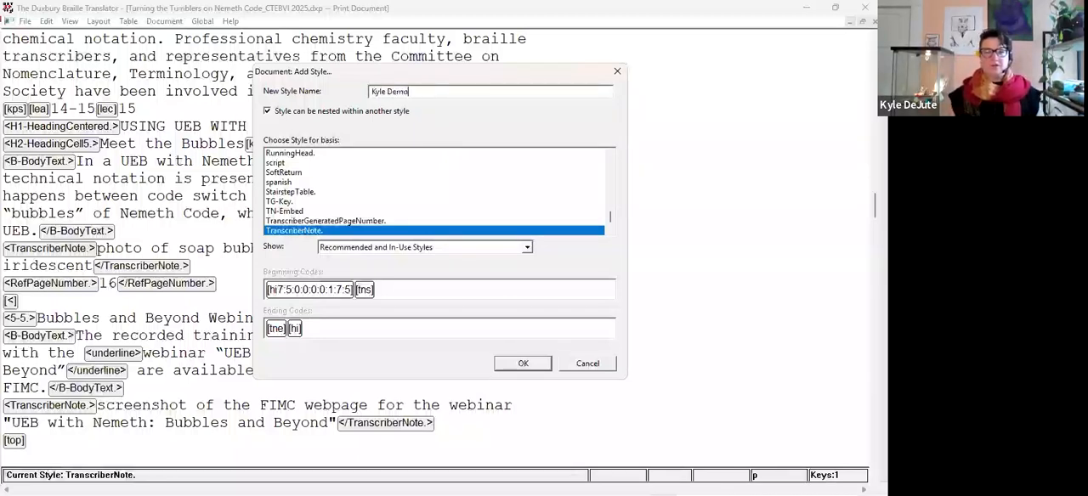
click(321, 114)
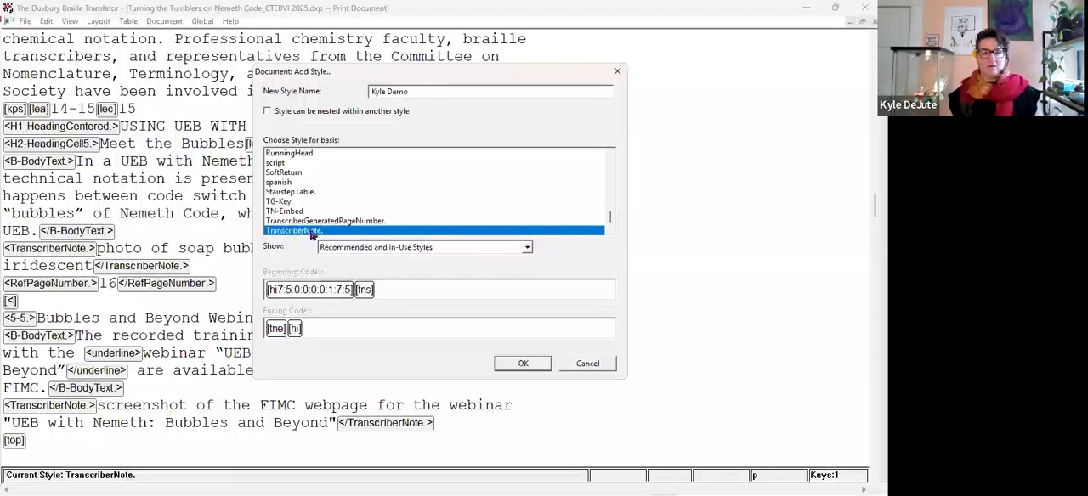
click(523, 363)
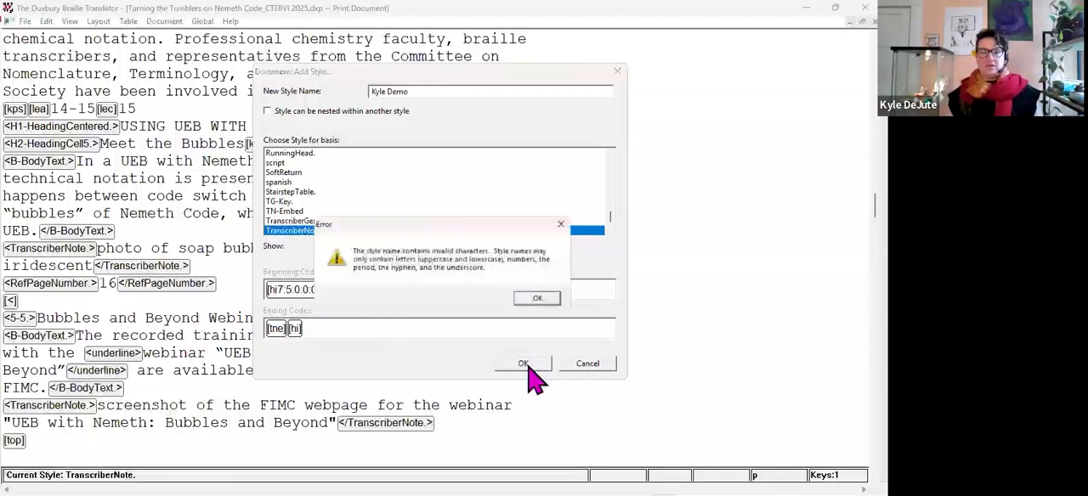
click(541, 300)
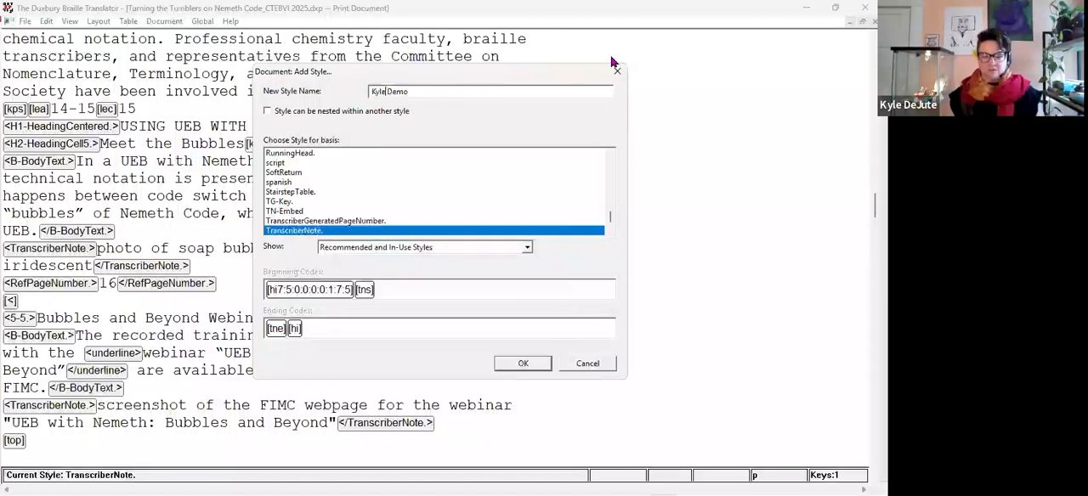
Remove the space from the new style's name, view its beginning and ending codes, and cancel editing them.
key(BackSpace)
click(524, 364)
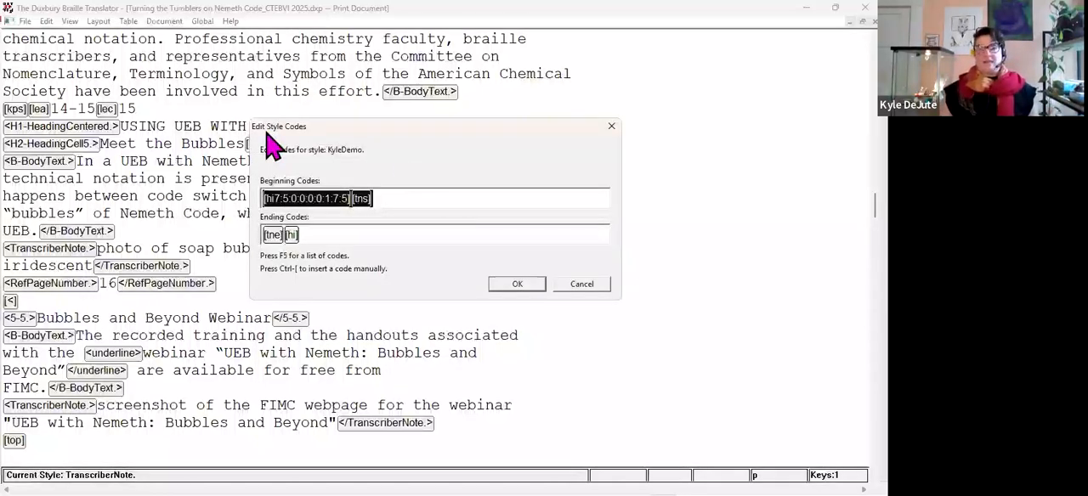
click(417, 199)
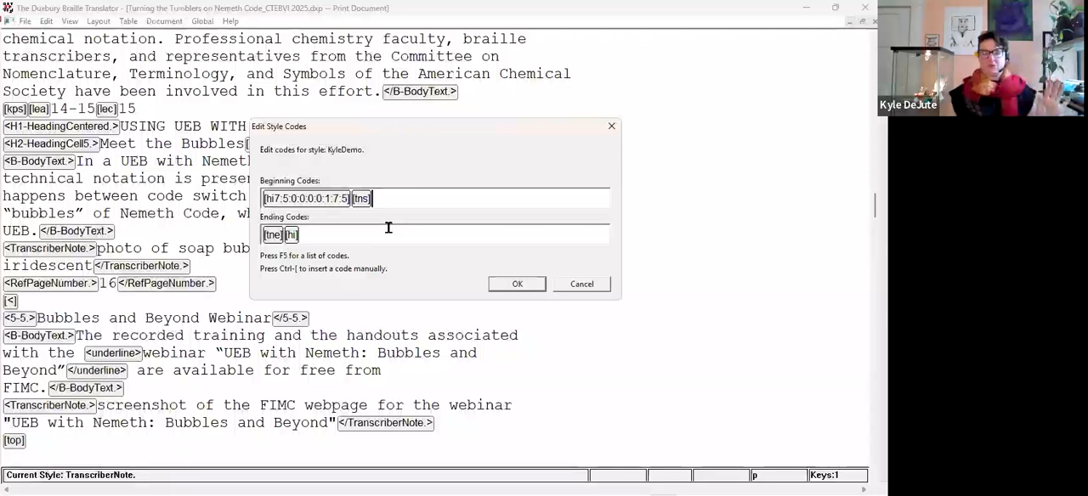
click(588, 286)
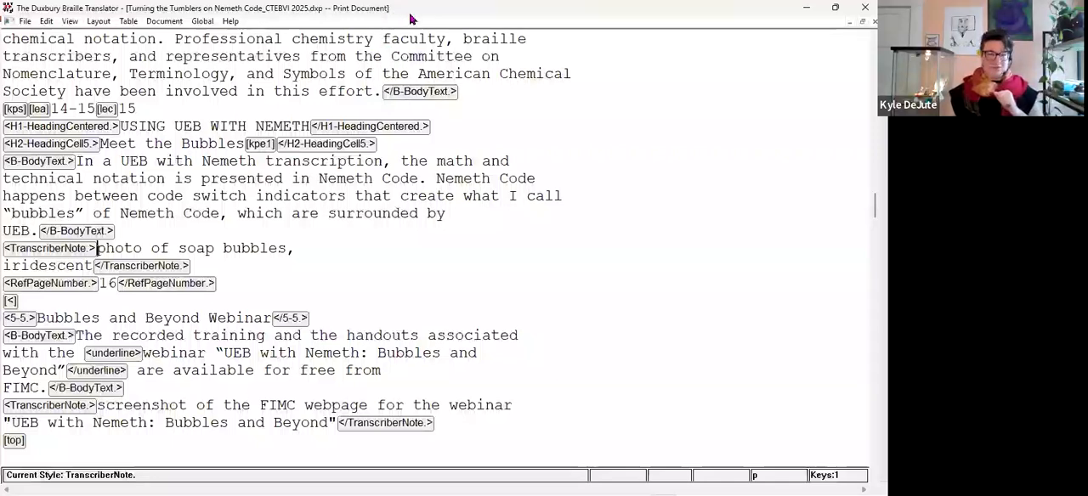
Switch to the running PowerPoint slide show and advance to the Poll Two question about examining paragraph style codes.
key(alt+Tab)
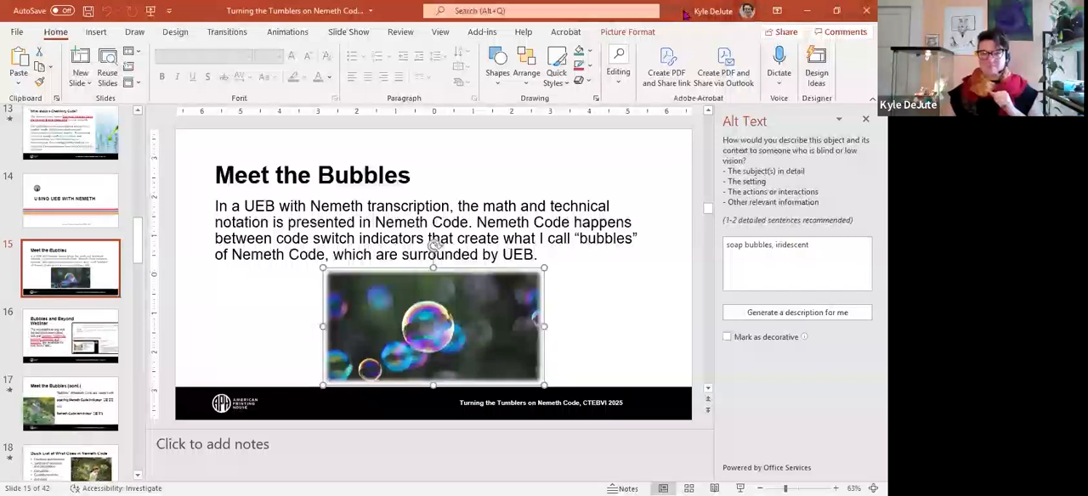
key(alt+Tab)
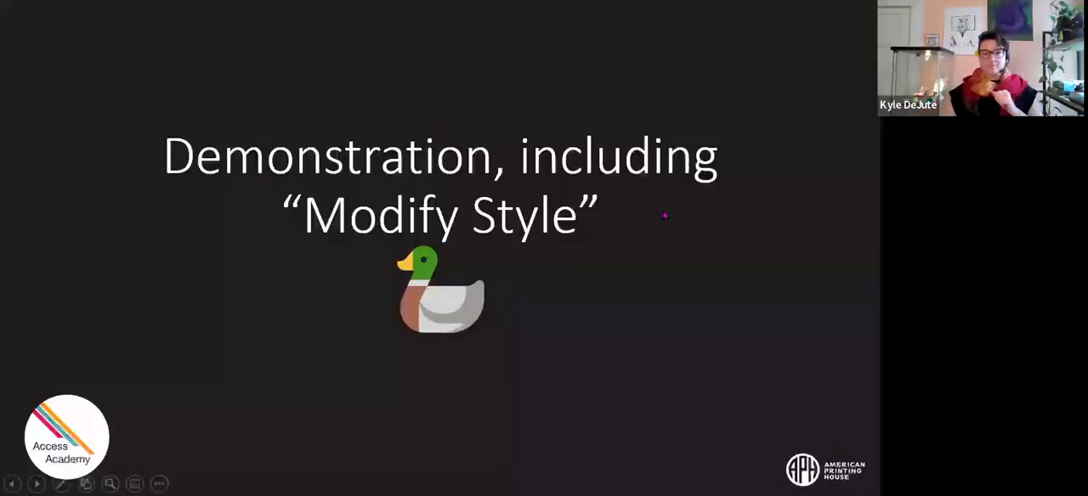
key(Right)
key(Right)
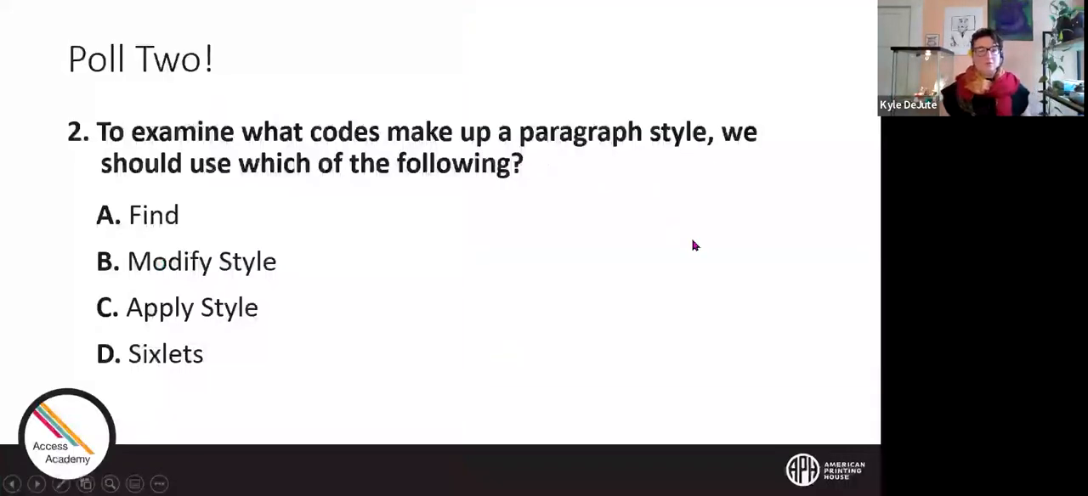